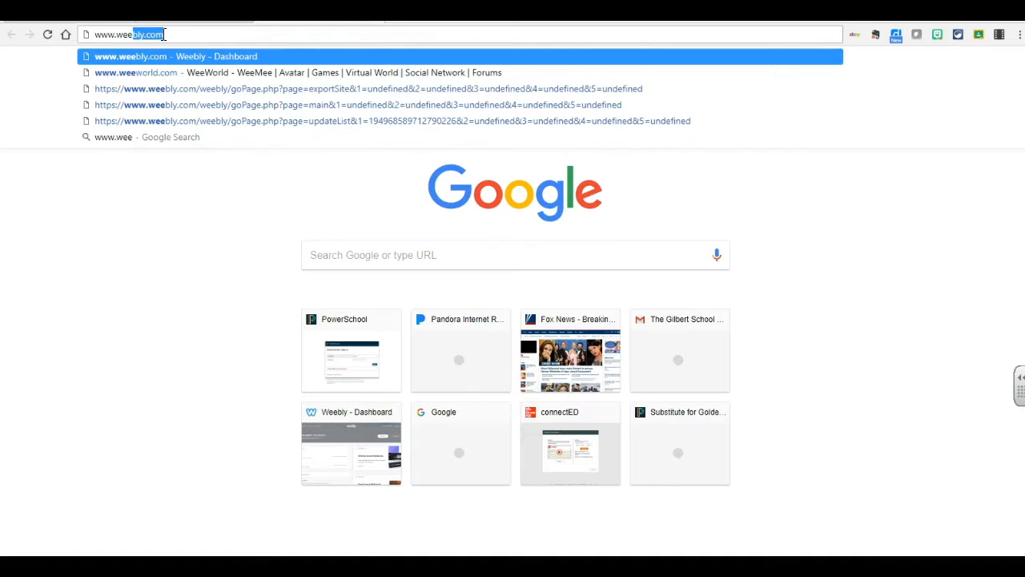
{"action": "type", "text": "com"}
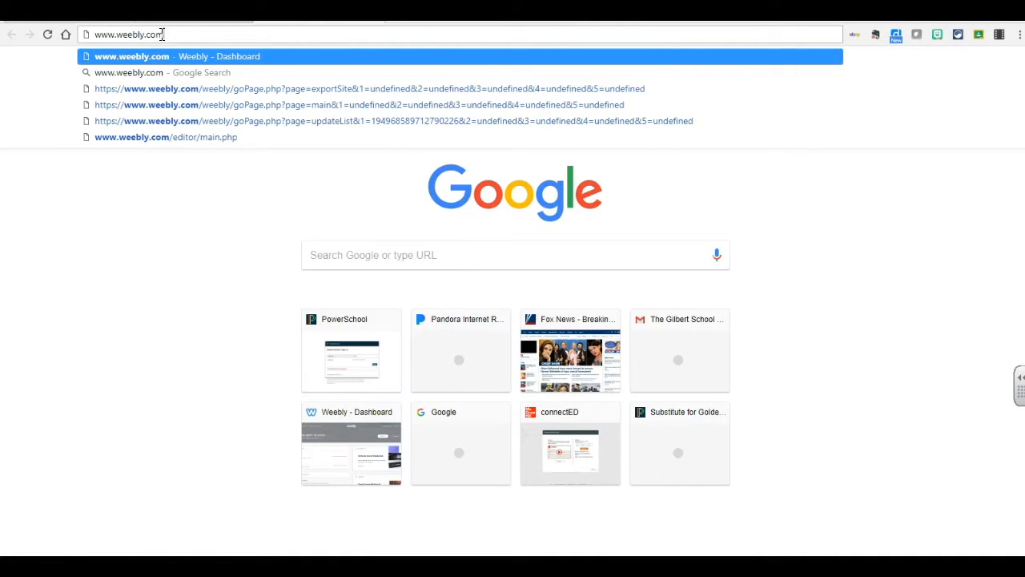
{"action": "key", "text": "Return"}
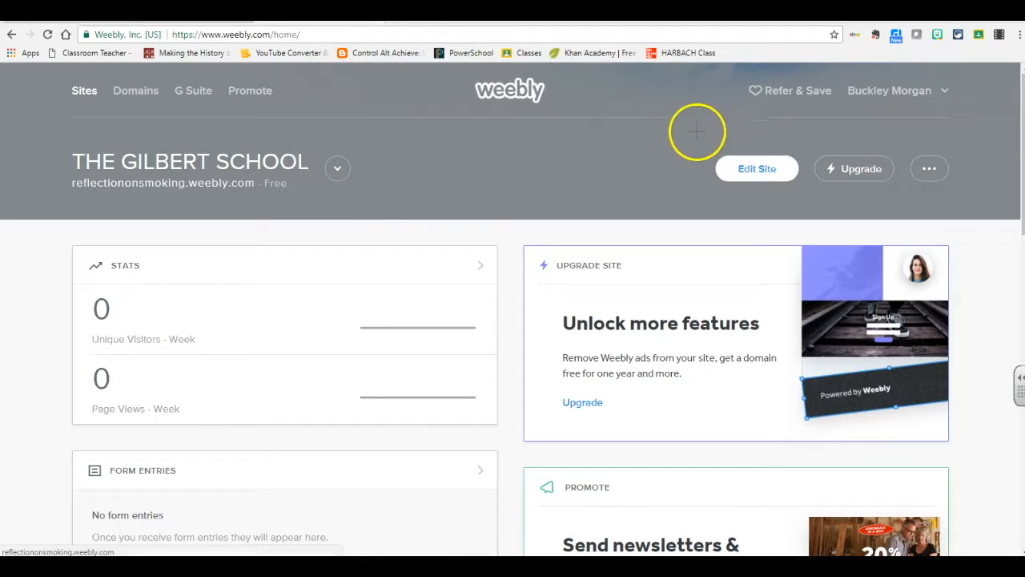
{"action": "left_click", "coordinate": [339, 171]}
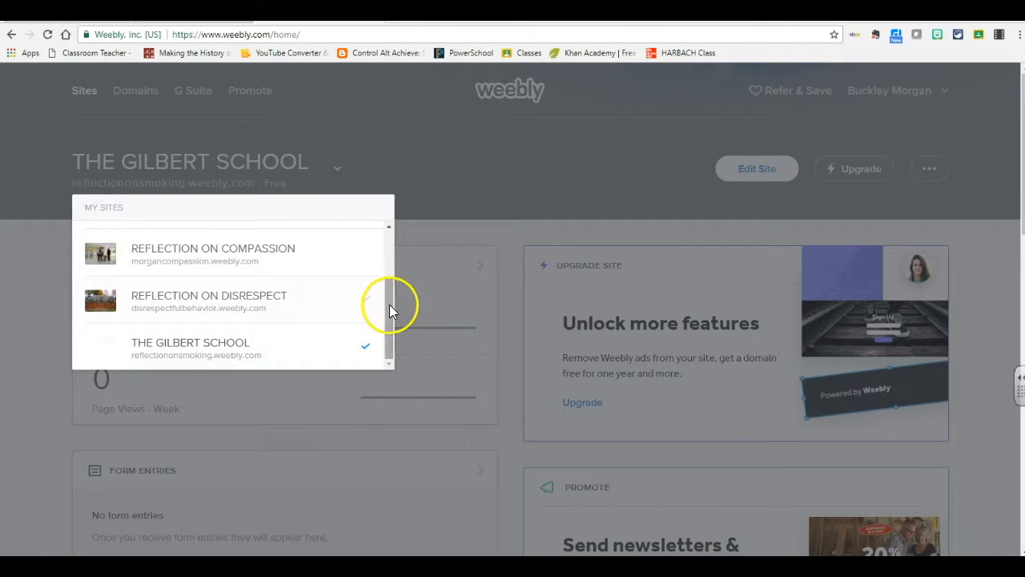
{"action": "left_click_drag", "start_coordinate": [389, 305], "coordinate": [394, 206]}
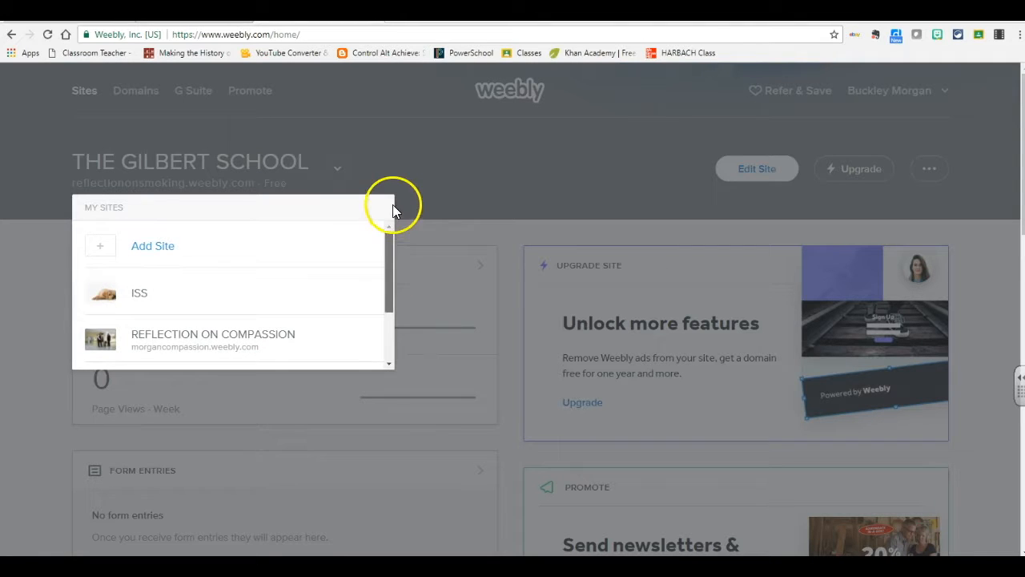
{"action": "left_click", "coordinate": [154, 251]}
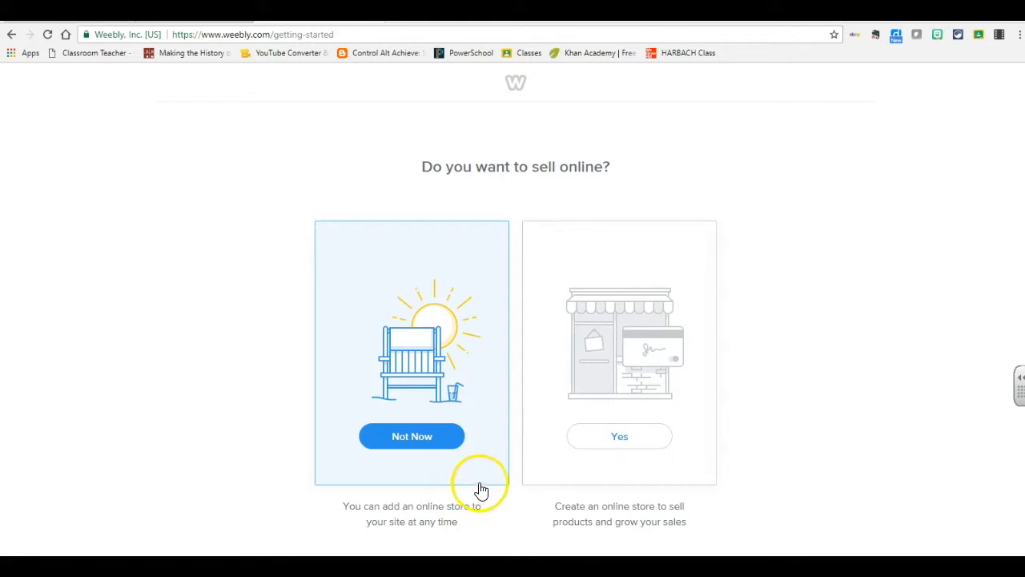
{"action": "left_click", "coordinate": [413, 438]}
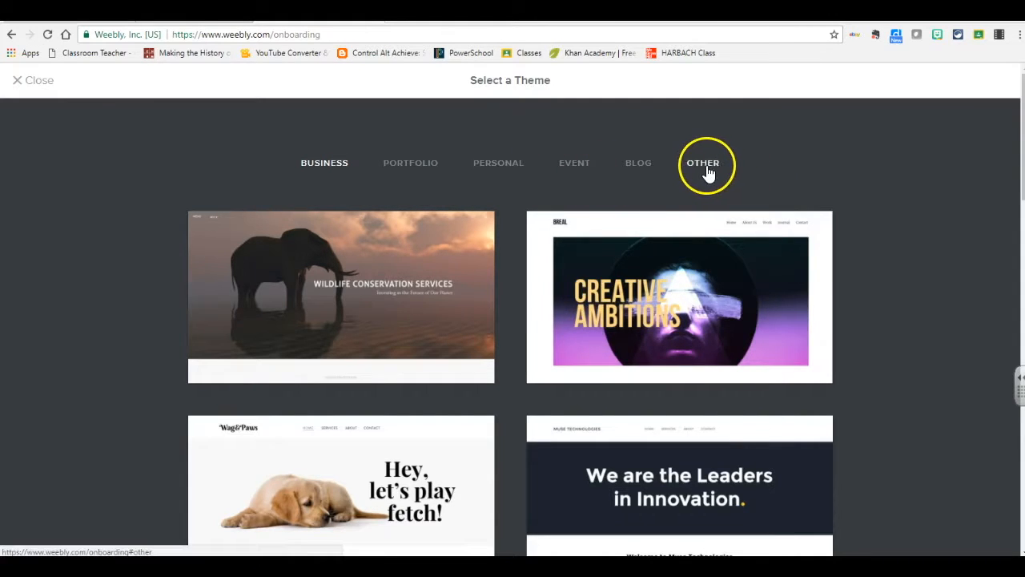
Step: Look through the Business themes, including the additional ones beyond the initial list
{"action": "scroll", "coordinate": [708, 171], "scroll_direction": "down", "scroll_amount": 15}
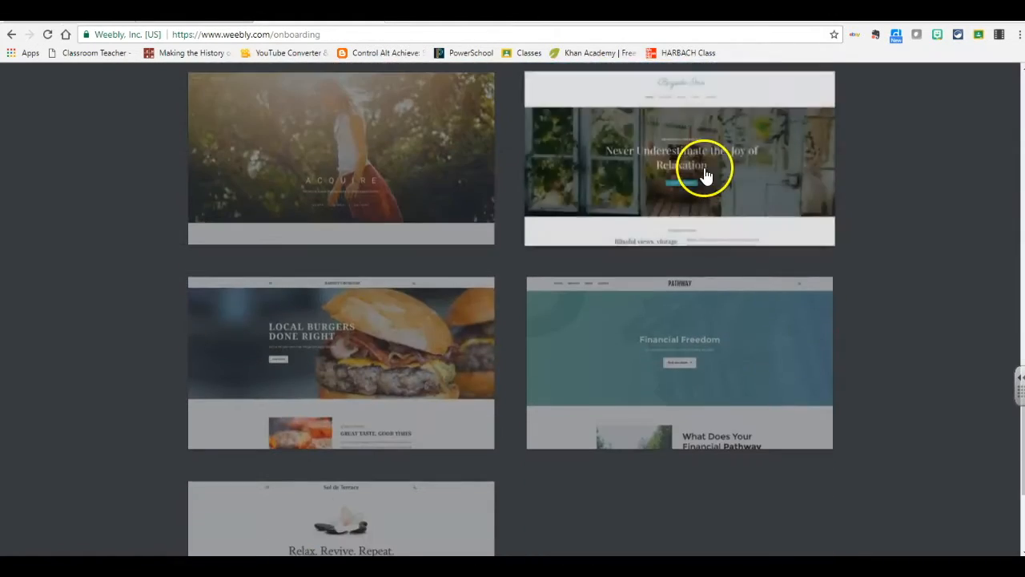
{"action": "scroll", "coordinate": [706, 175], "scroll_direction": "down", "scroll_amount": 3}
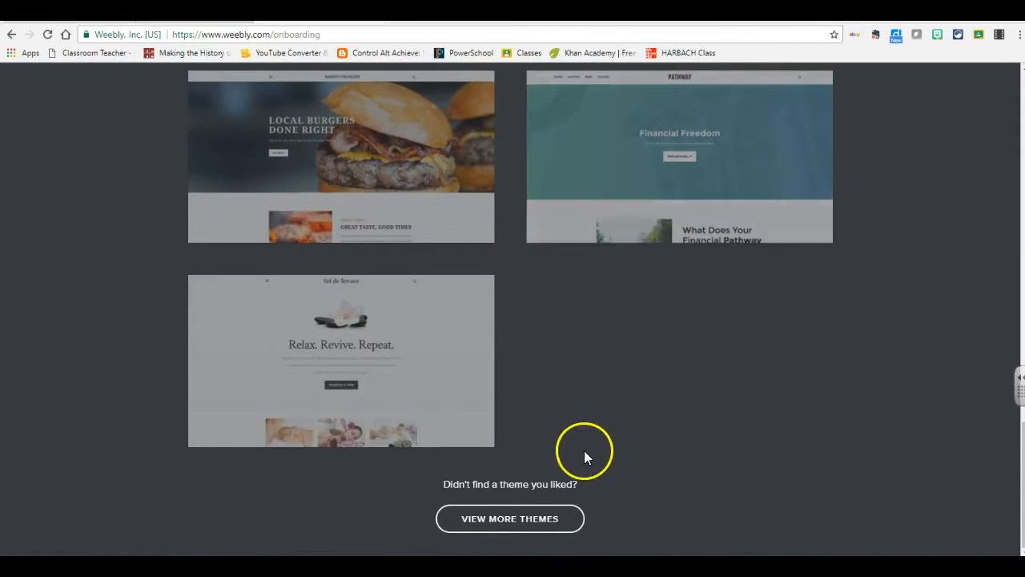
{"action": "left_click", "coordinate": [549, 516]}
{"action": "scroll", "coordinate": [753, 240], "scroll_direction": "down", "scroll_amount": 1}
{"action": "scroll", "coordinate": [760, 234], "scroll_direction": "down", "scroll_amount": 15}
{"action": "scroll", "coordinate": [757, 258], "scroll_direction": "down", "scroll_amount": 4}
{"action": "scroll", "coordinate": [756, 257], "scroll_direction": "up", "scroll_amount": 12}
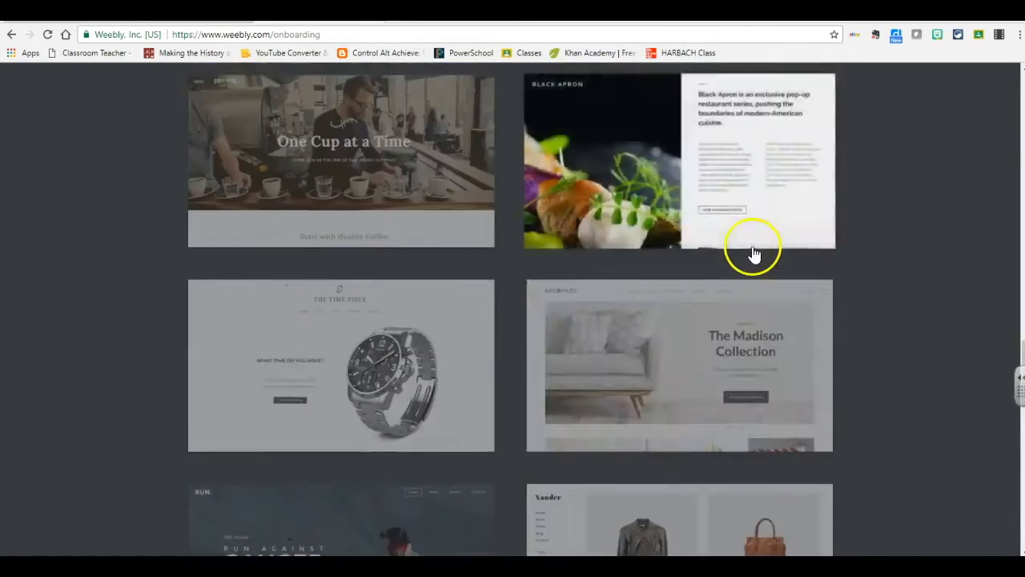
{"action": "scroll", "coordinate": [753, 253], "scroll_direction": "up", "scroll_amount": 15}
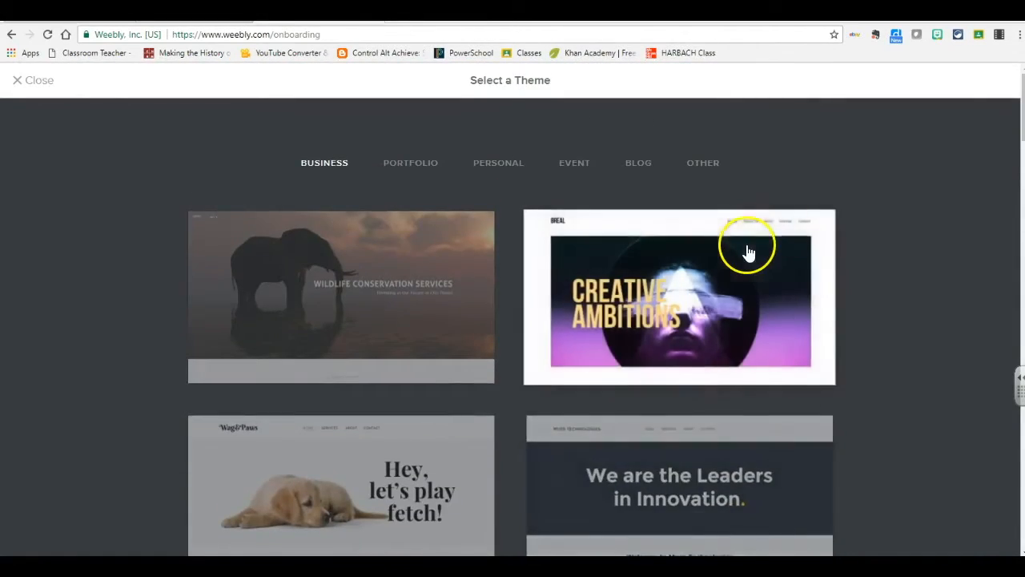
Step: Browse the themes in the Other category
{"action": "left_click", "coordinate": [702, 164]}
{"action": "scroll", "coordinate": [449, 236], "scroll_direction": "down", "scroll_amount": 2}
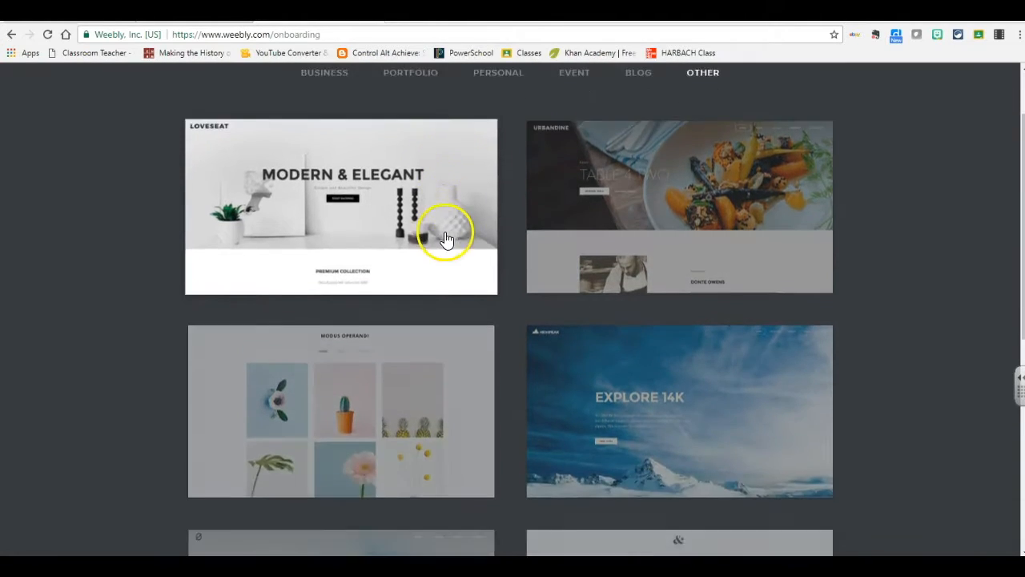
{"action": "scroll", "coordinate": [446, 239], "scroll_direction": "down", "scroll_amount": 6}
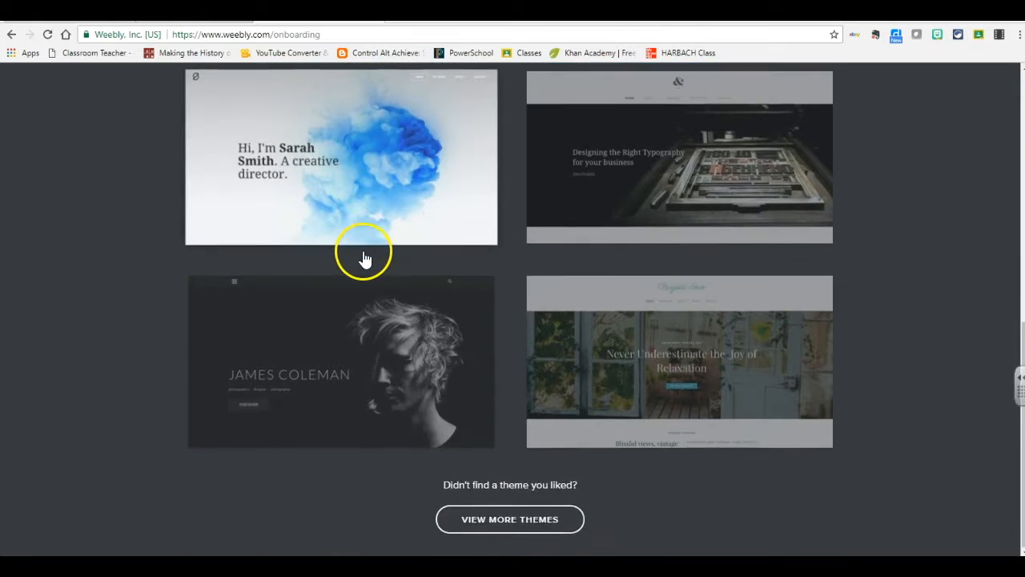
{"action": "scroll", "coordinate": [641, 328], "scroll_direction": "up", "scroll_amount": 7}
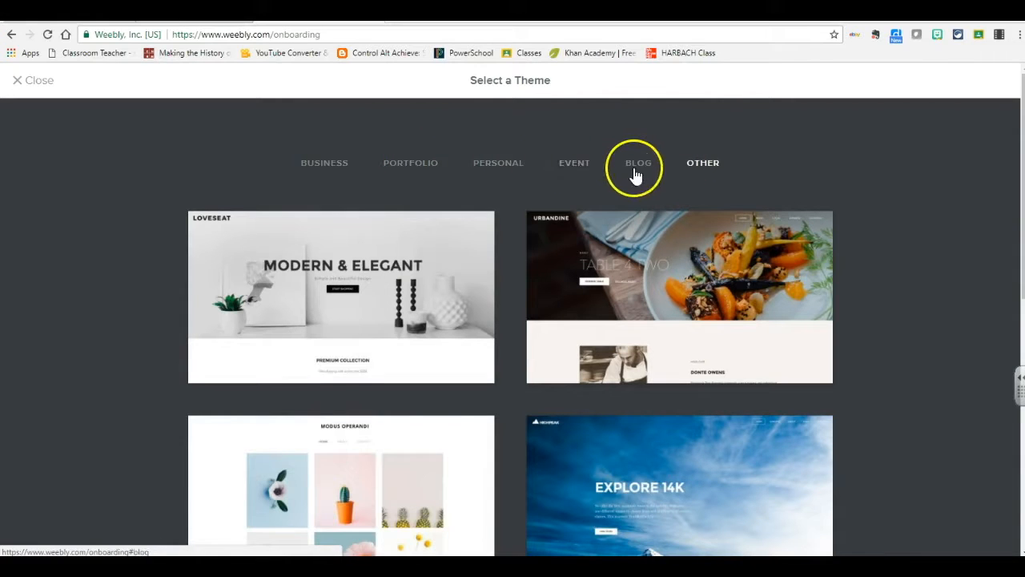
Step: Preview the creative director theme with the blue ink cloud from the Personal category
{"action": "left_click", "coordinate": [498, 172]}
{"action": "scroll", "coordinate": [360, 286], "scroll_direction": "down", "scroll_amount": 3}
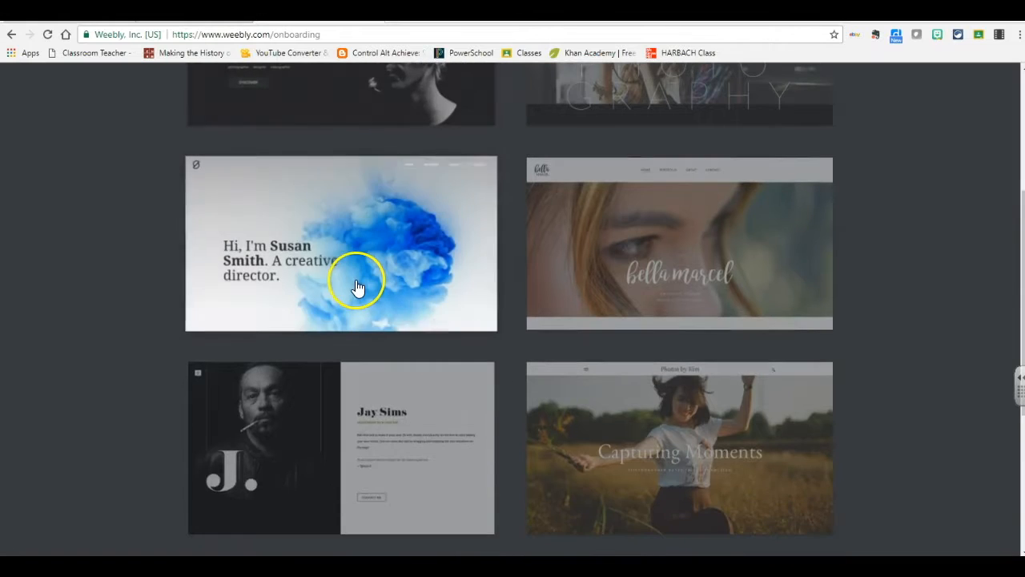
{"action": "scroll", "coordinate": [358, 286], "scroll_direction": "up", "scroll_amount": 2}
{"action": "scroll", "coordinate": [358, 286], "scroll_direction": "up", "scroll_amount": 1}
{"action": "scroll", "coordinate": [358, 282], "scroll_direction": "down", "scroll_amount": 6}
{"action": "scroll", "coordinate": [416, 297], "scroll_direction": "up", "scroll_amount": 4}
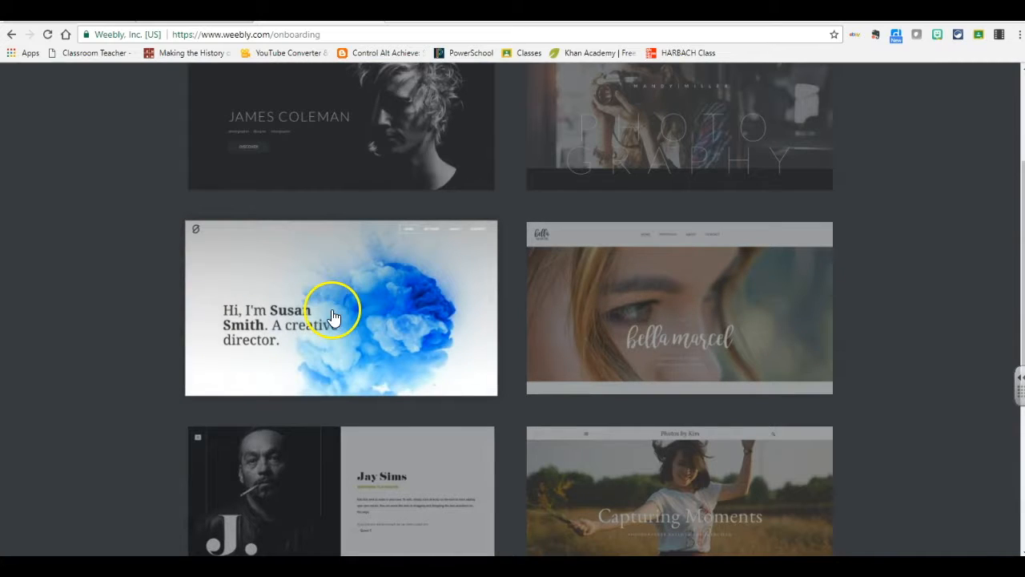
{"action": "left_click", "coordinate": [311, 312]}
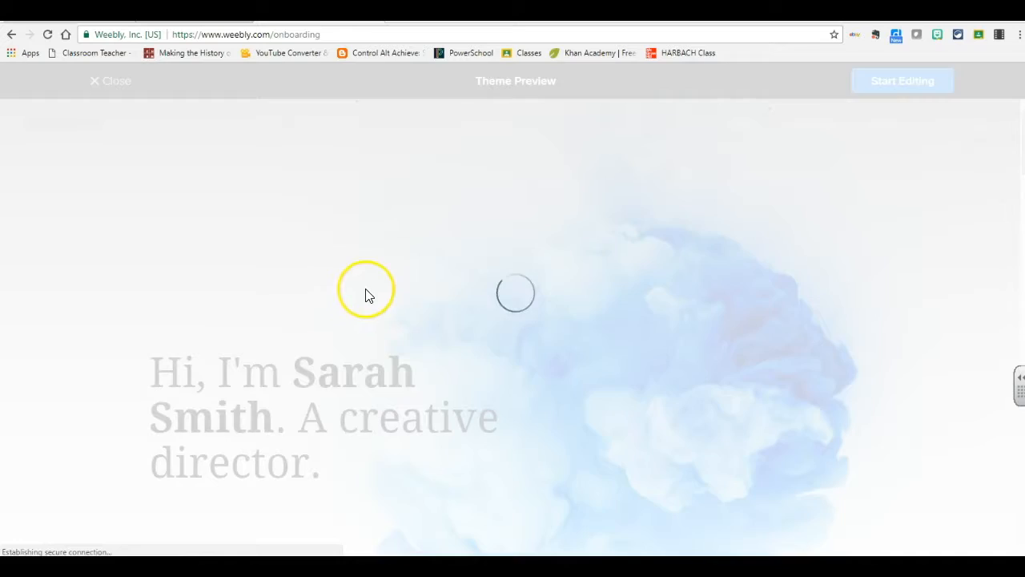
Step: Examine the previewed theme's home page from the header image down to the portfolio section
{"action": "scroll", "coordinate": [494, 247], "scroll_direction": "down", "scroll_amount": 1}
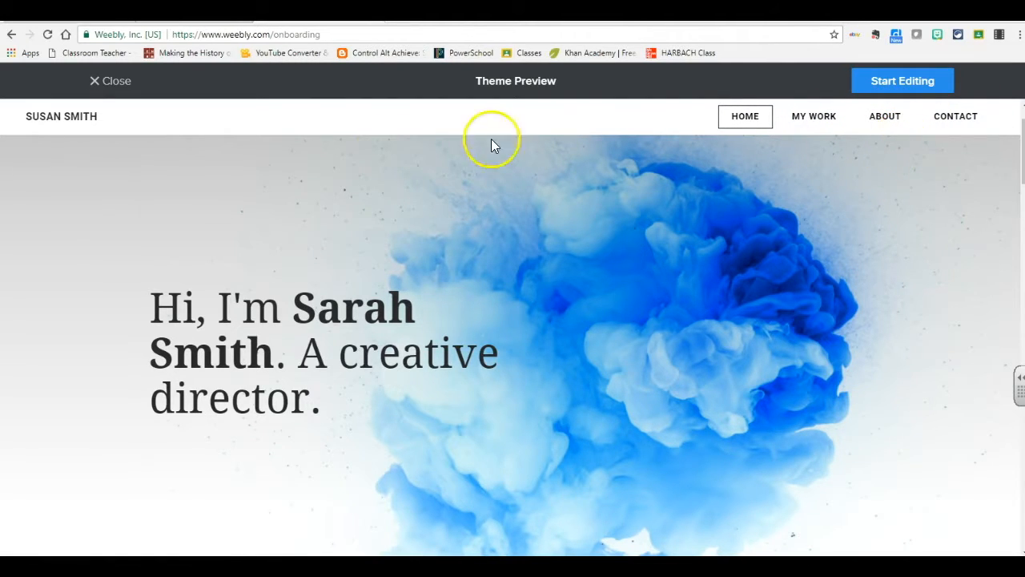
{"action": "scroll", "coordinate": [514, 206], "scroll_direction": "down", "scroll_amount": 10}
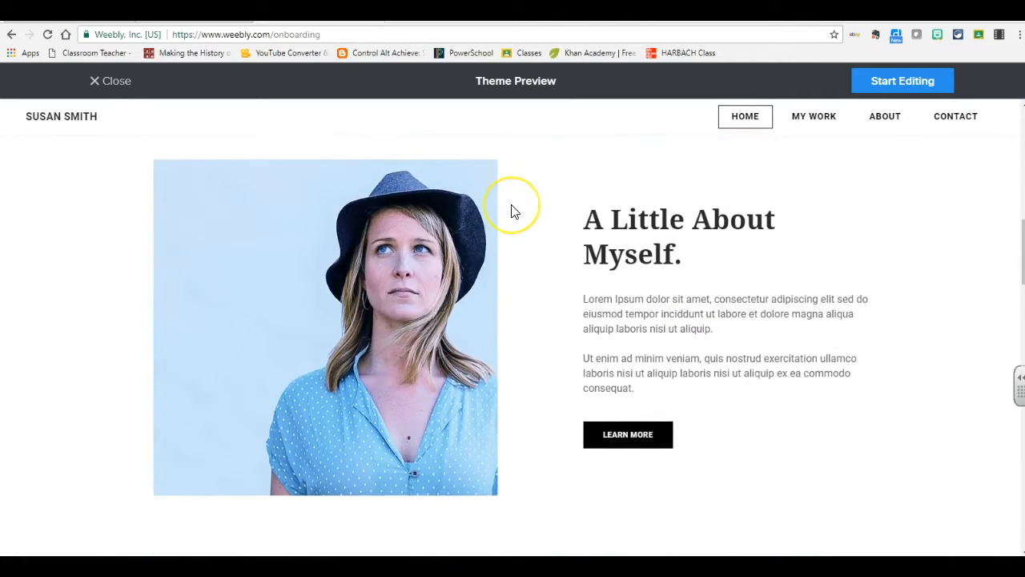
{"action": "scroll", "coordinate": [514, 211], "scroll_direction": "down", "scroll_amount": 7}
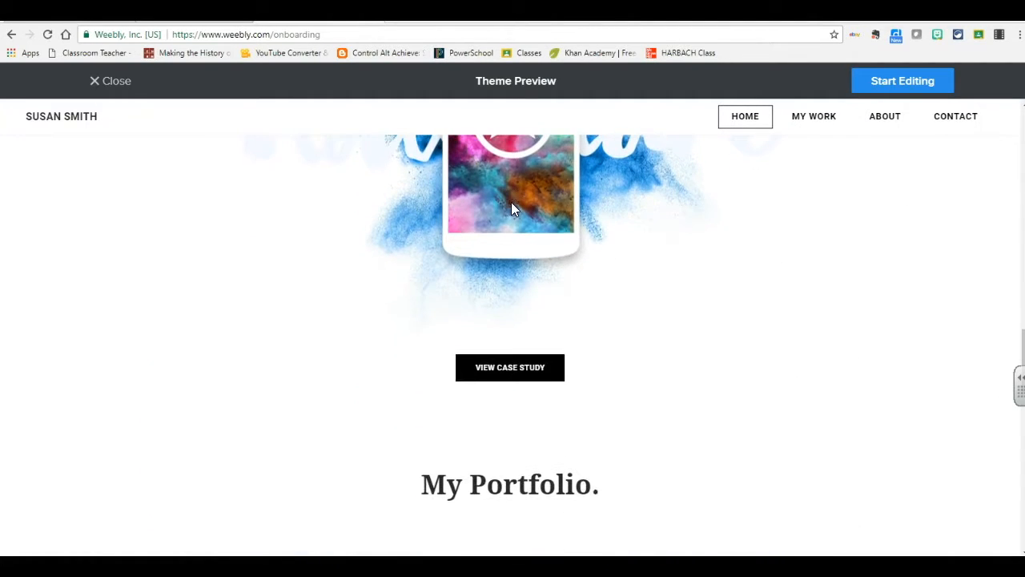
{"action": "scroll", "coordinate": [511, 207], "scroll_direction": "down", "scroll_amount": 6}
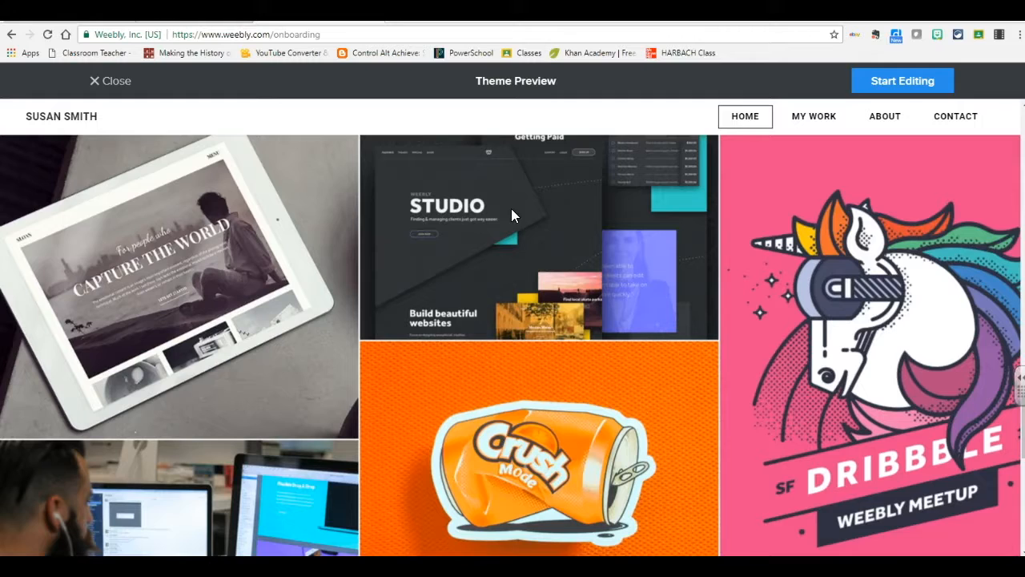
{"action": "scroll", "coordinate": [513, 212], "scroll_direction": "down", "scroll_amount": 3}
{"action": "scroll", "coordinate": [514, 211], "scroll_direction": "up", "scroll_amount": 15}
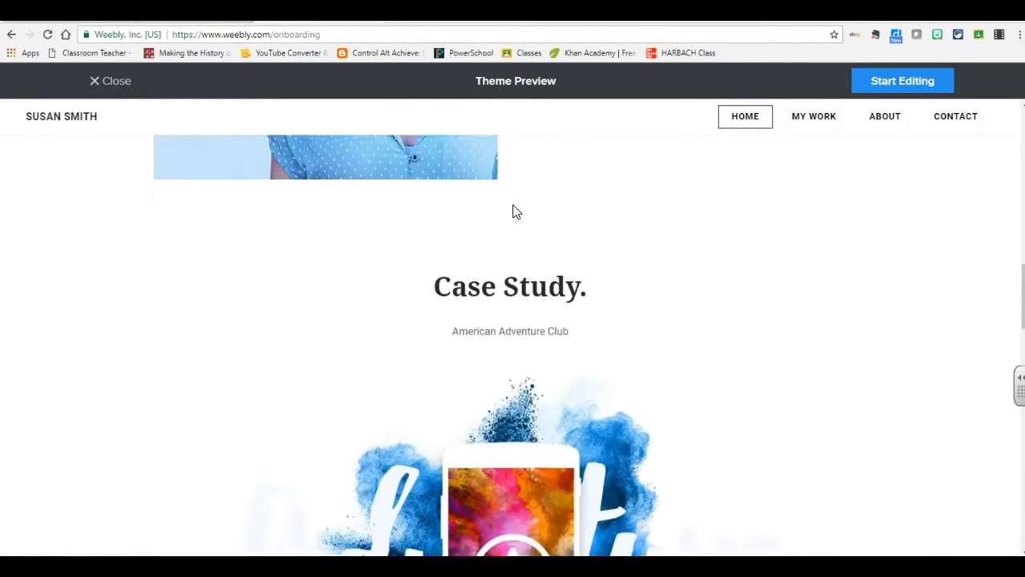
{"action": "scroll", "coordinate": [516, 210], "scroll_direction": "up", "scroll_amount": 5}
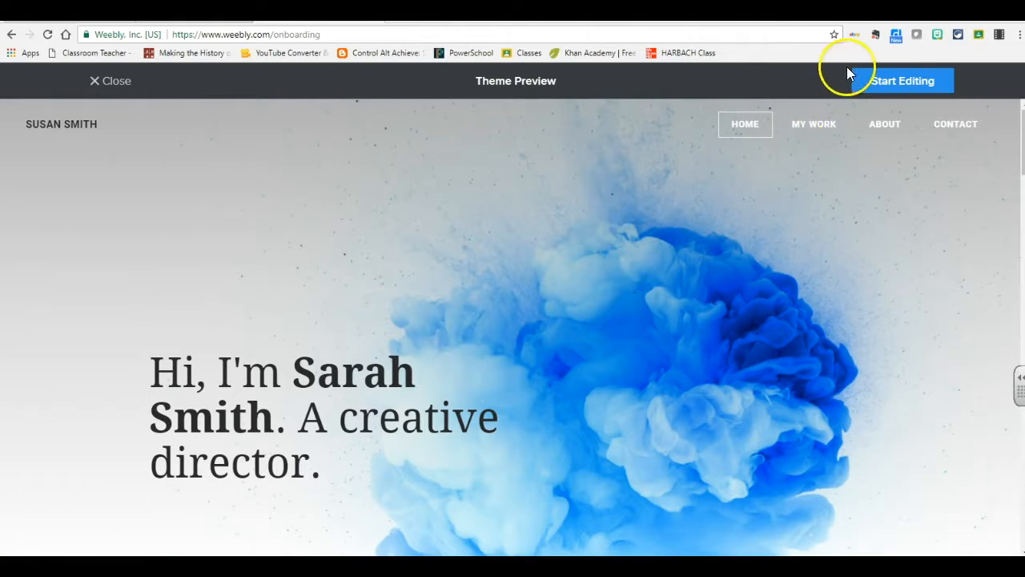
Step: Review the theme's My Work and Contact pages in the preview and return to its home page
{"action": "left_click", "coordinate": [811, 132]}
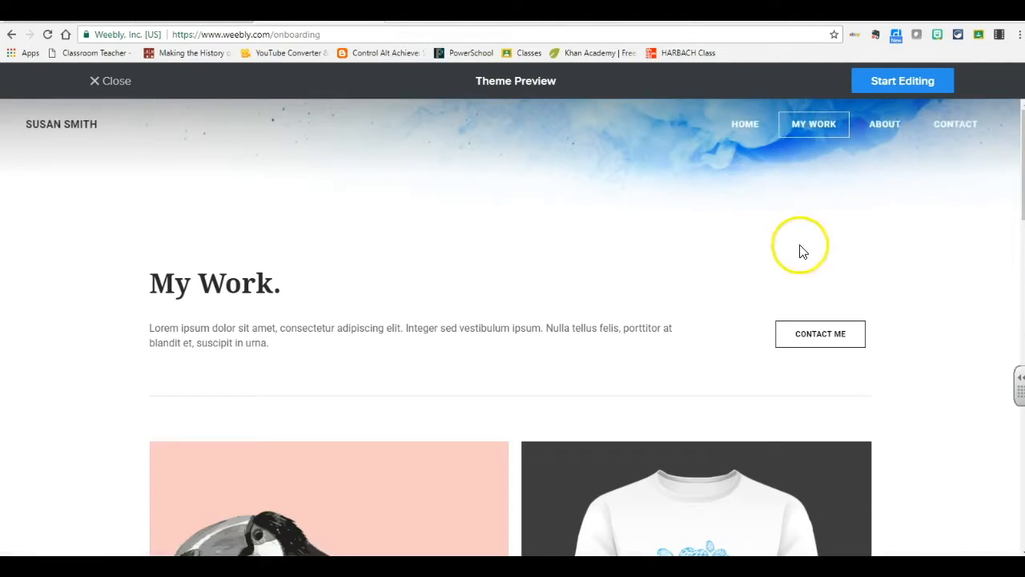
{"action": "scroll", "coordinate": [729, 289], "scroll_direction": "down", "scroll_amount": 5}
{"action": "scroll", "coordinate": [729, 289], "scroll_direction": "up", "scroll_amount": 5}
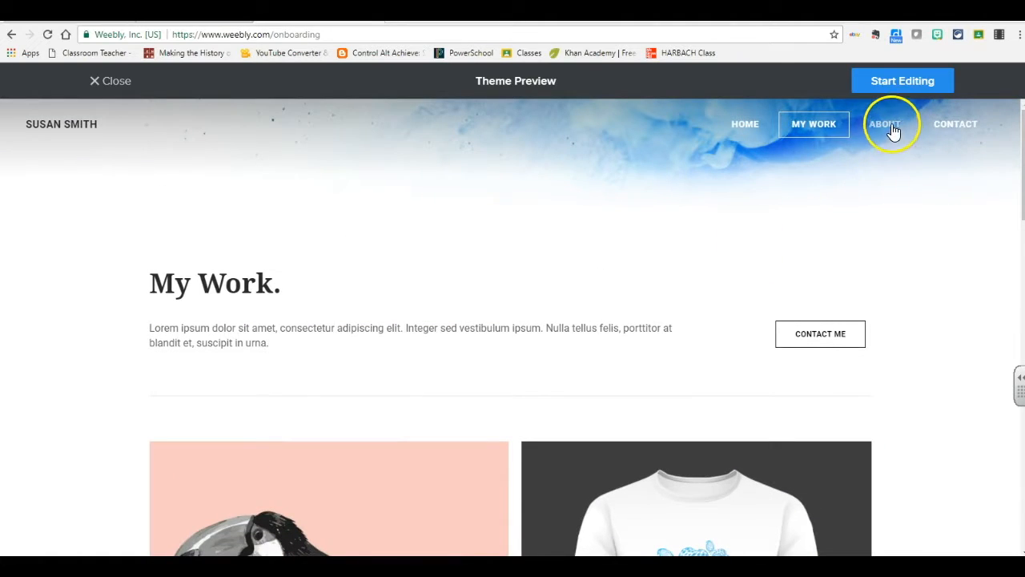
{"action": "scroll", "coordinate": [556, 268], "scroll_direction": "down", "scroll_amount": 4}
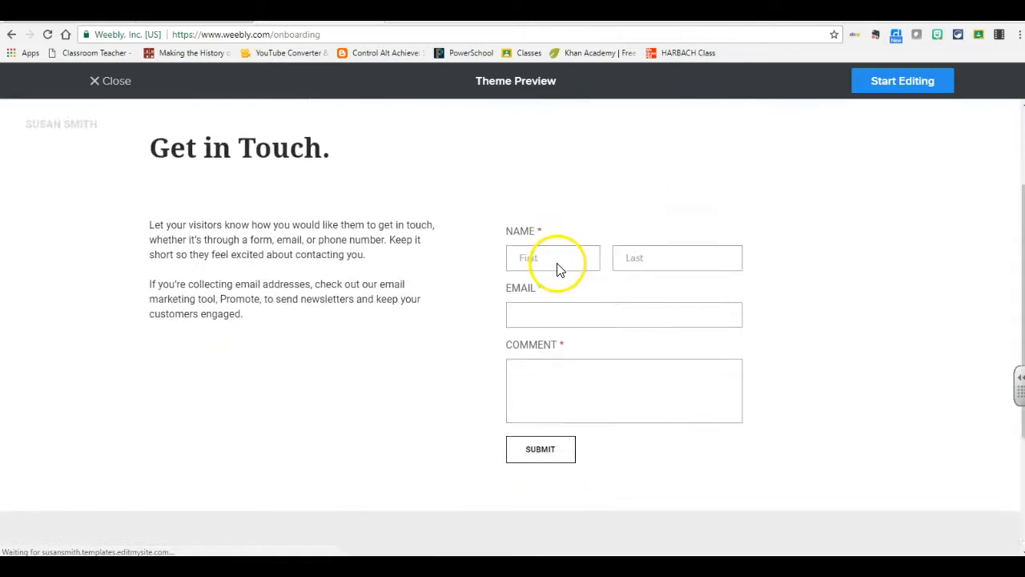
{"action": "scroll", "coordinate": [549, 275], "scroll_direction": "up", "scroll_amount": 3}
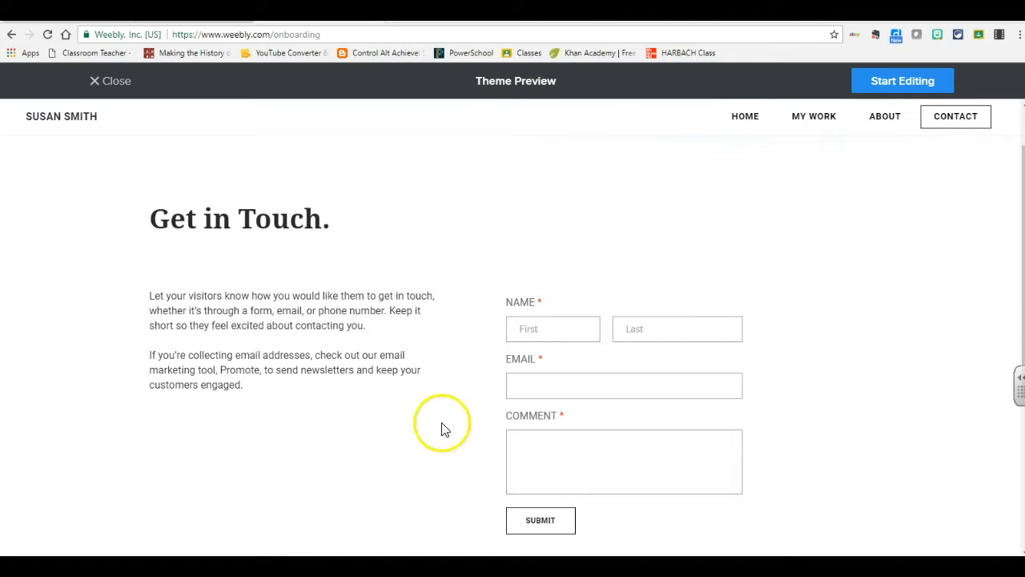
{"action": "left_click", "coordinate": [745, 118]}
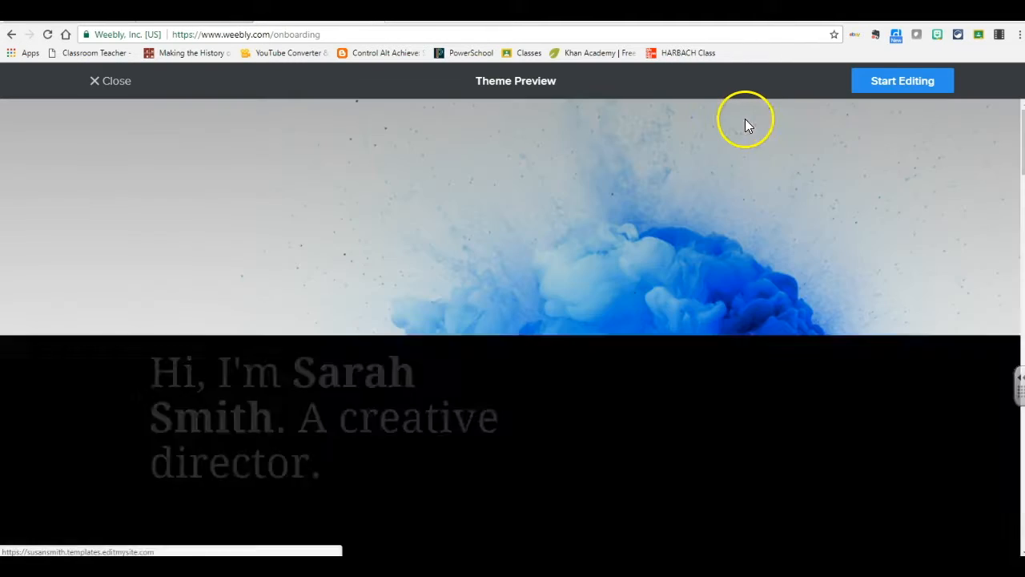
Step: Start editing the site with the previewed theme and try a Weebly subdomain made of repeated z's
{"action": "left_click", "coordinate": [914, 89]}
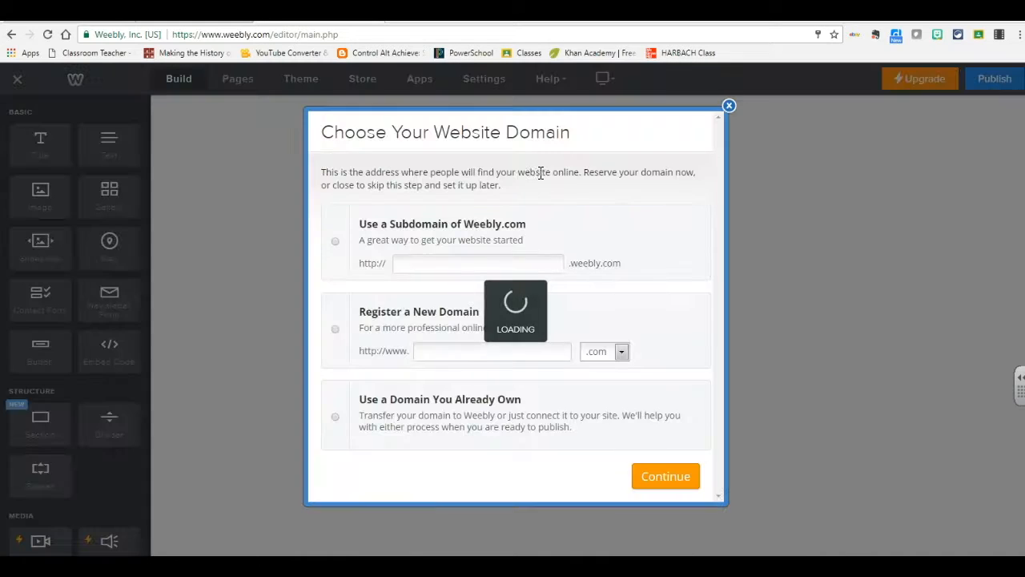
{"action": "left_click", "coordinate": [492, 178]}
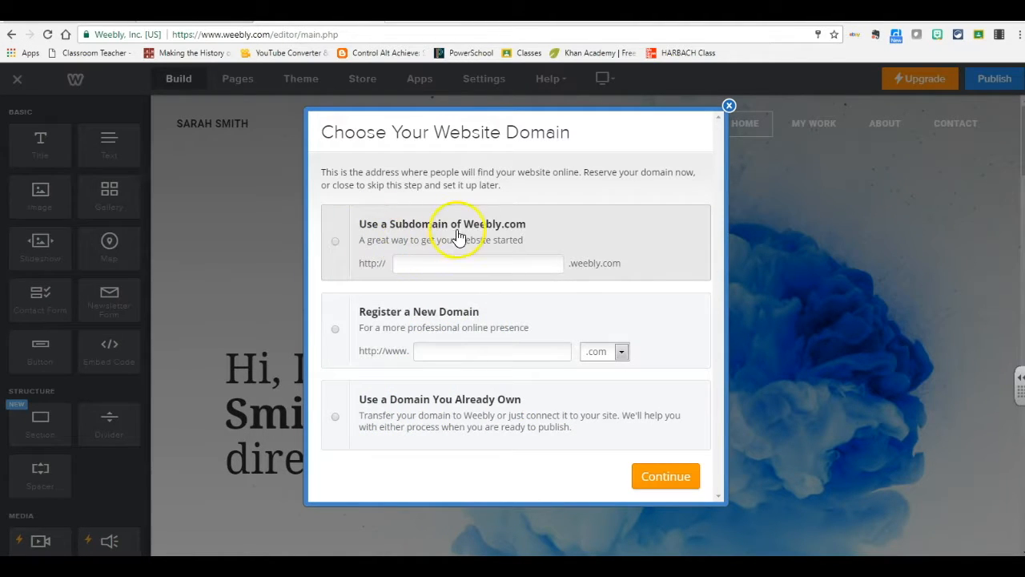
{"action": "left_click", "coordinate": [335, 243]}
{"action": "left_click", "coordinate": [424, 264]}
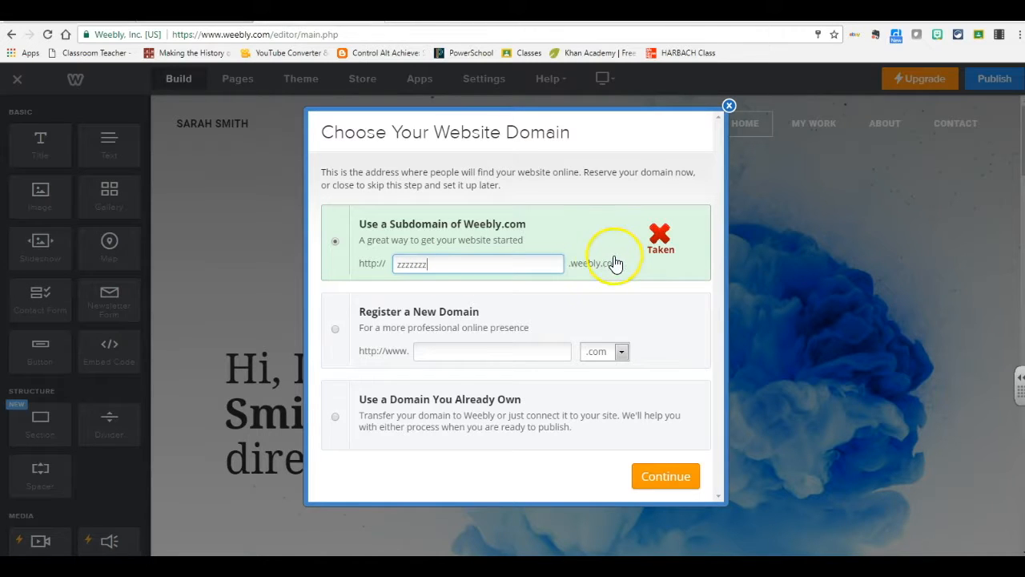
{"action": "type", "text": "zzz"}
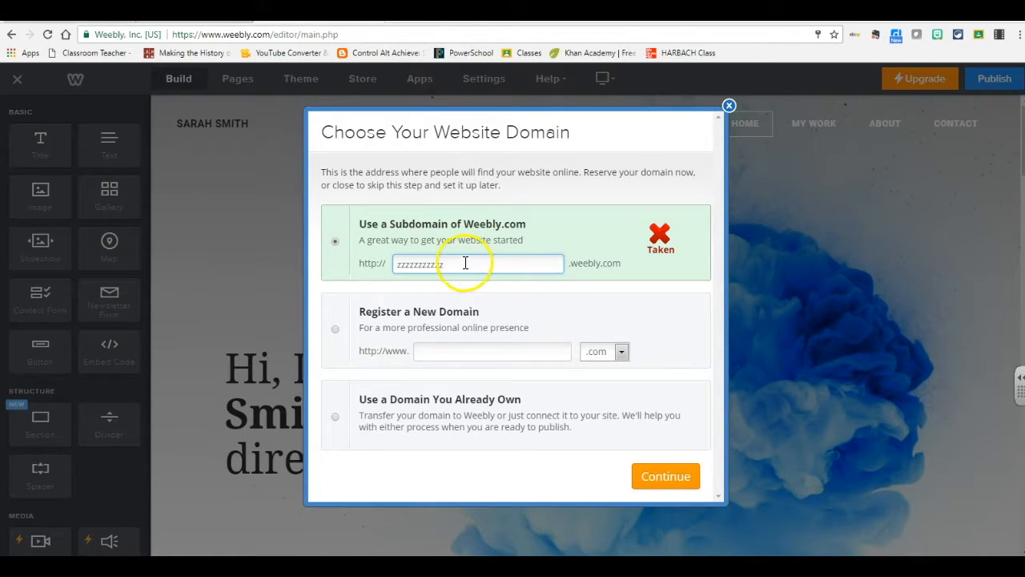
Step: Set the site's Weebly subdomain to "morgantraining" and continue to the editor
{"action": "left_click_drag", "start_coordinate": [465, 263], "coordinate": [332, 270]}
{"action": "type", "text": "morga"}
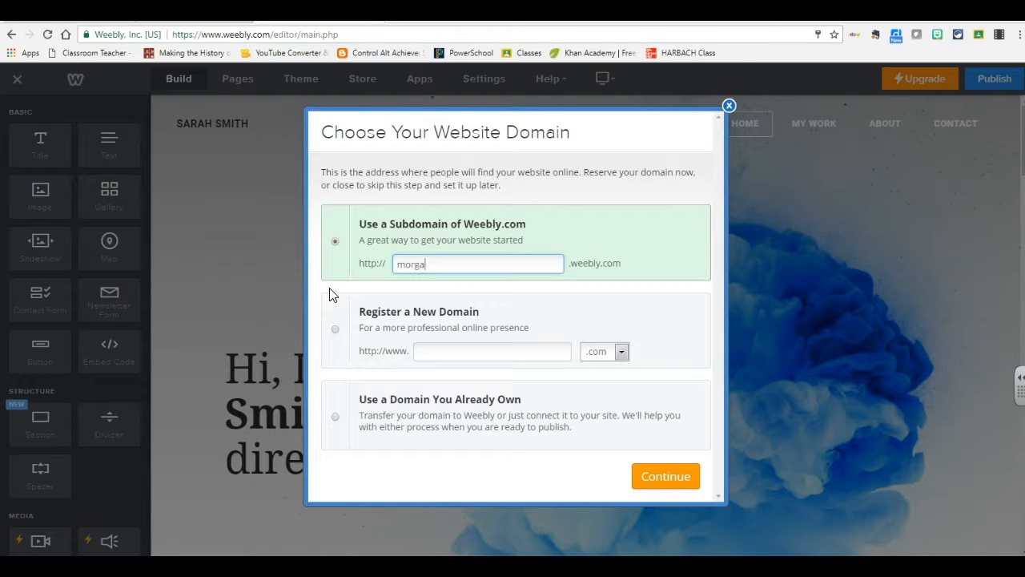
{"action": "type", "text": "ntraining"}
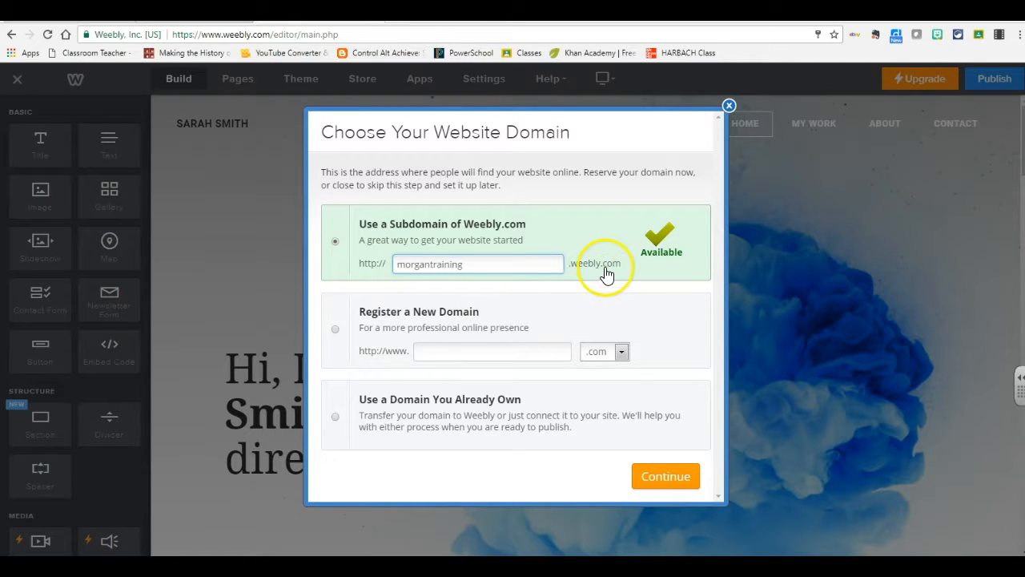
{"action": "left_click", "coordinate": [661, 477]}
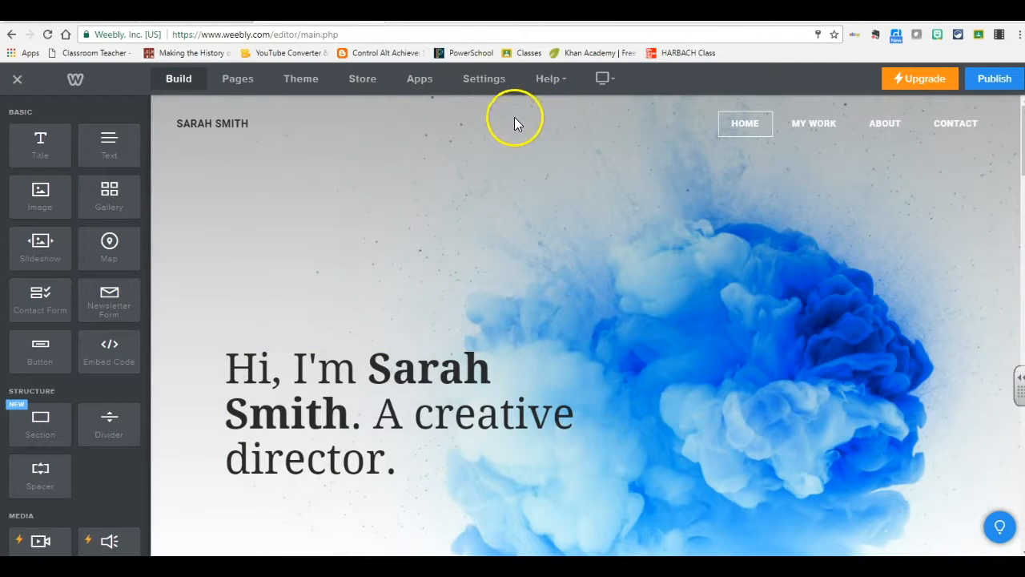
{"action": "left_click", "coordinate": [201, 122]}
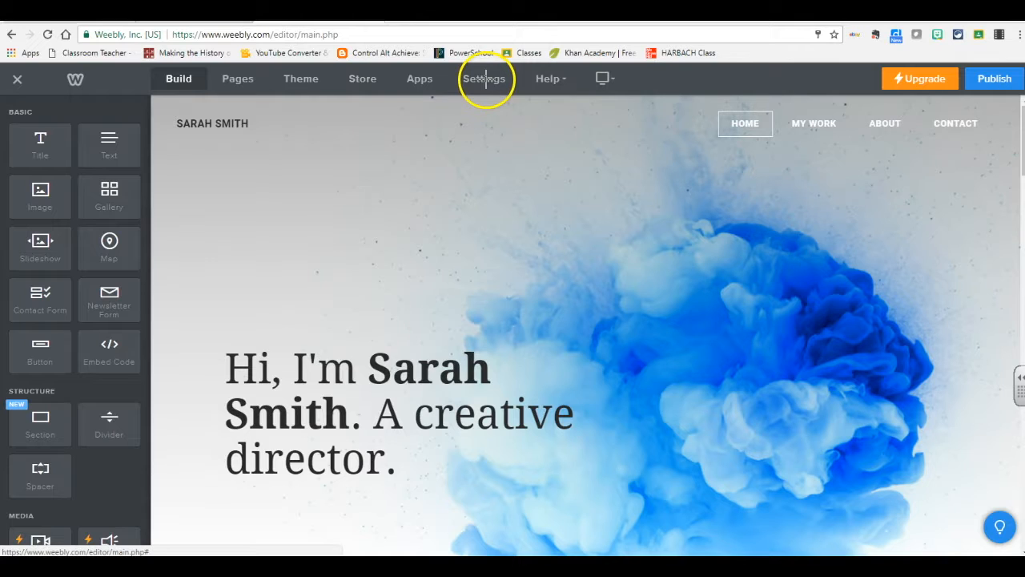
Step: Check the editor's desktop and mobile view options and the elements available for building pages
{"action": "left_click", "coordinate": [612, 82]}
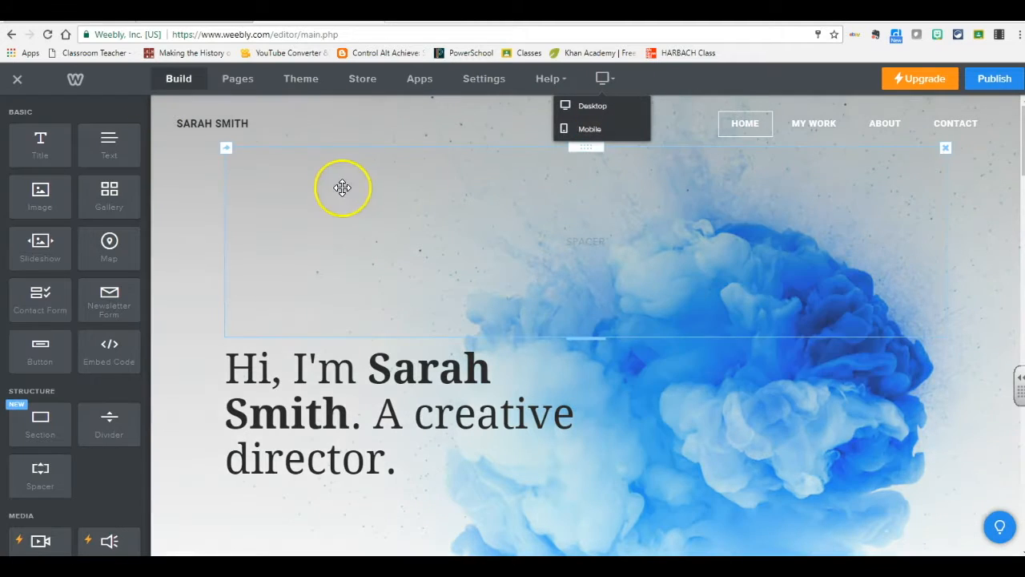
{"action": "left_click", "coordinate": [178, 85]}
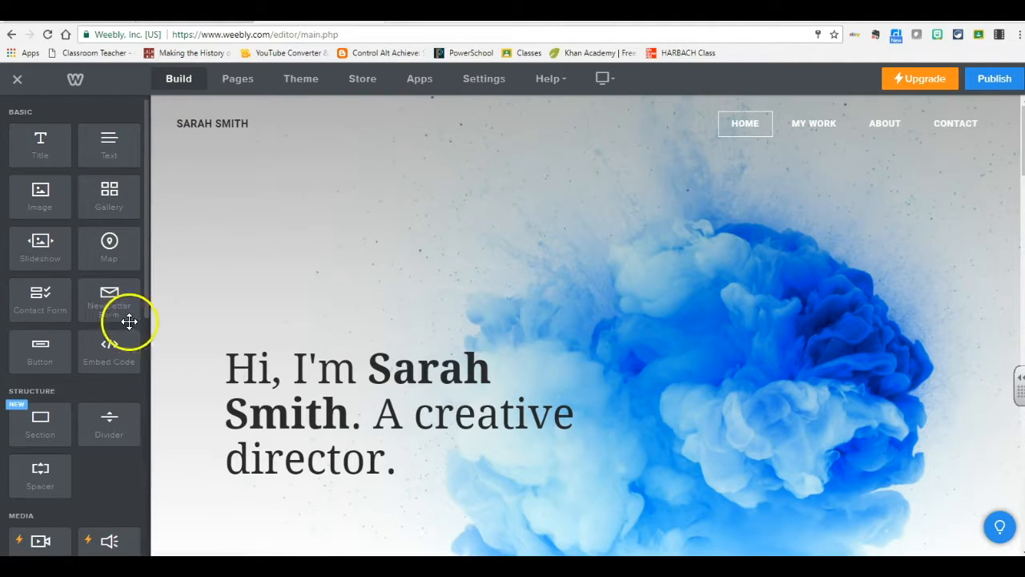
{"action": "left_click_drag", "start_coordinate": [145, 257], "coordinate": [109, 112]}
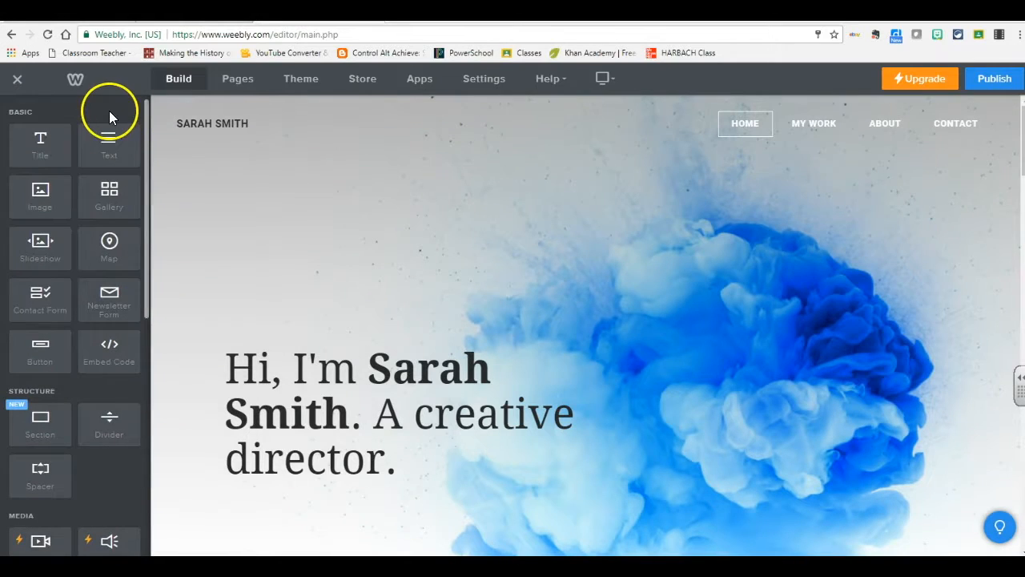
Step: Rename the site's My Work page as "Content" and return to the list of pages
{"action": "left_click", "coordinate": [239, 83]}
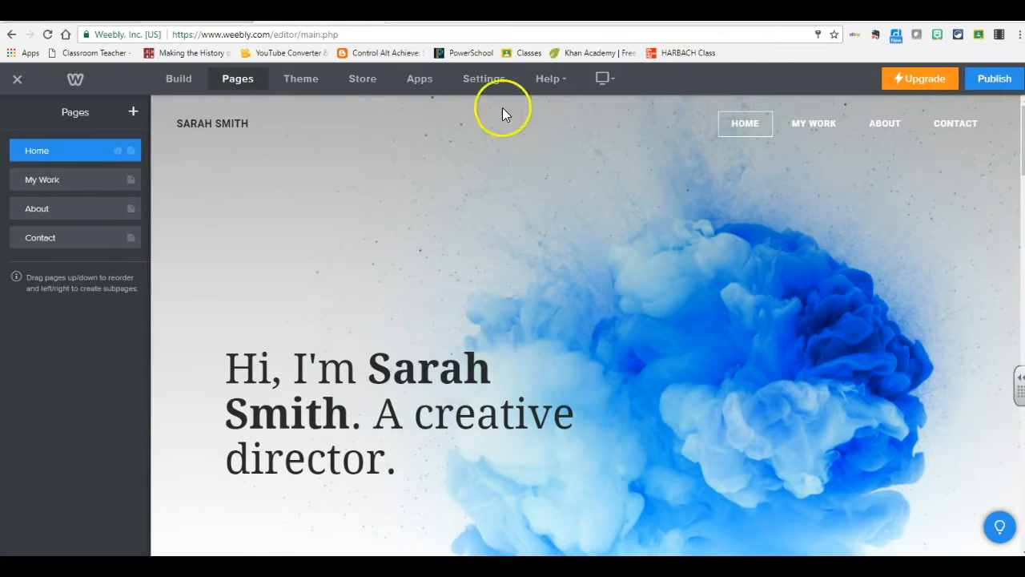
{"action": "left_click", "coordinate": [79, 181]}
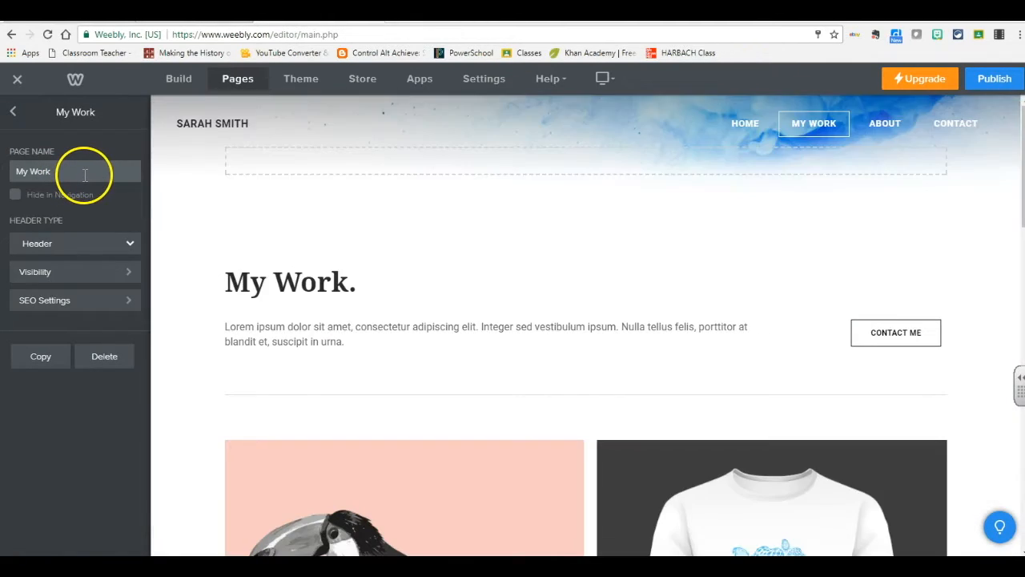
{"action": "left_click", "coordinate": [15, 112]}
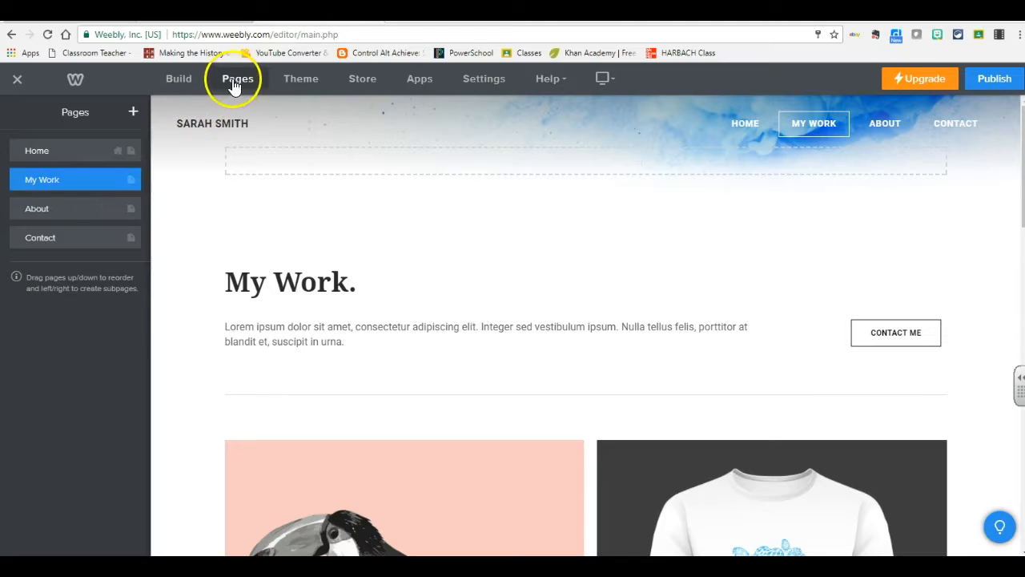
{"action": "left_click", "coordinate": [69, 186]}
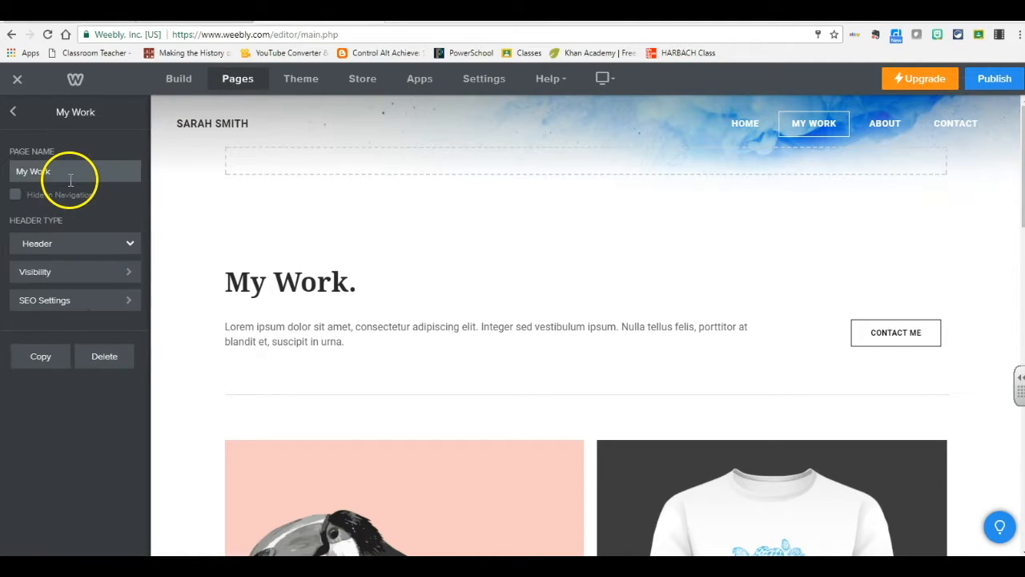
{"action": "left_click_drag", "start_coordinate": [70, 175], "coordinate": [12, 178]}
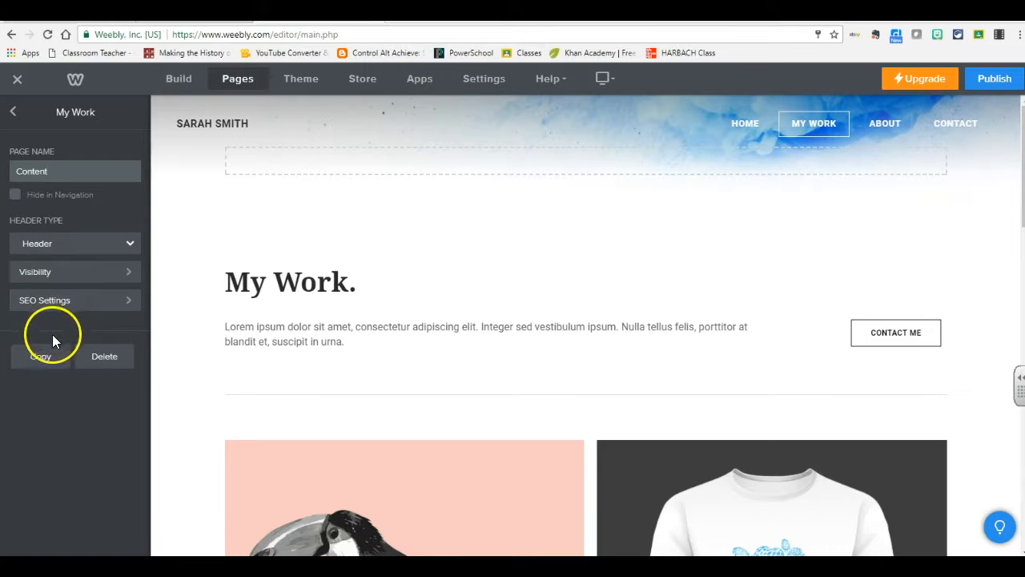
{"action": "left_click", "coordinate": [15, 115]}
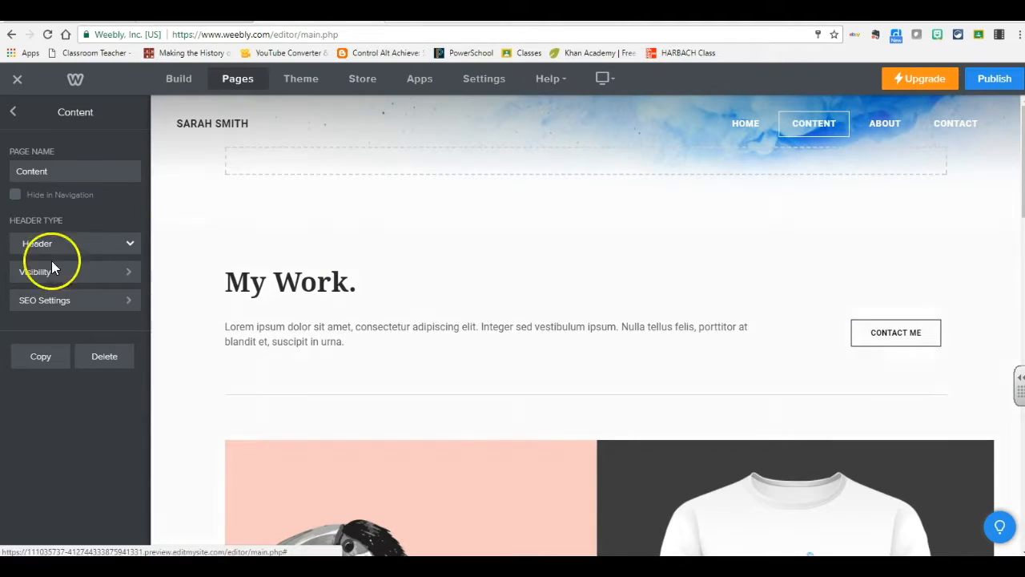
{"action": "left_click", "coordinate": [12, 115]}
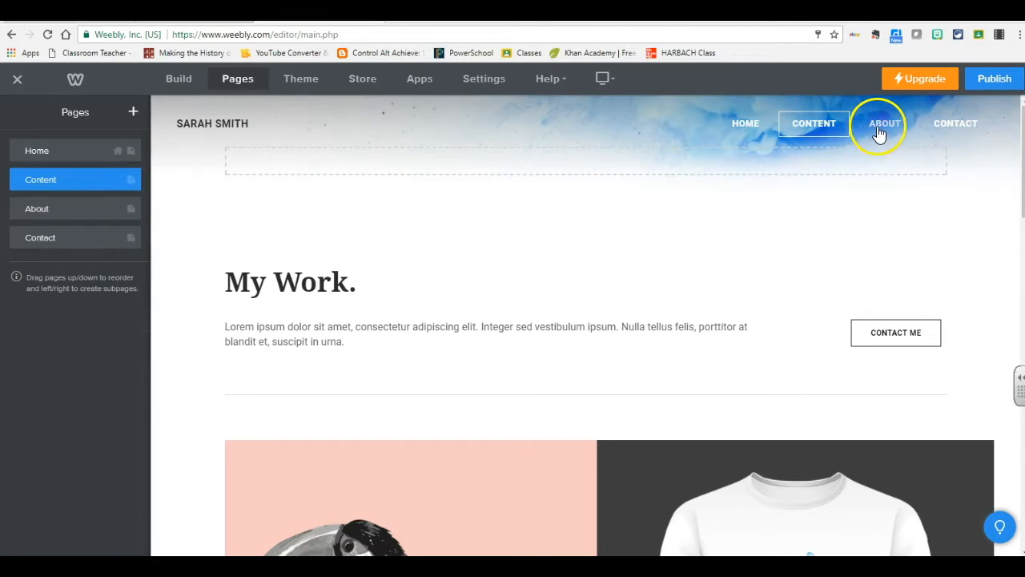
Step: Rename the site's About page as "PLN" and save the new name
{"action": "left_click", "coordinate": [32, 210]}
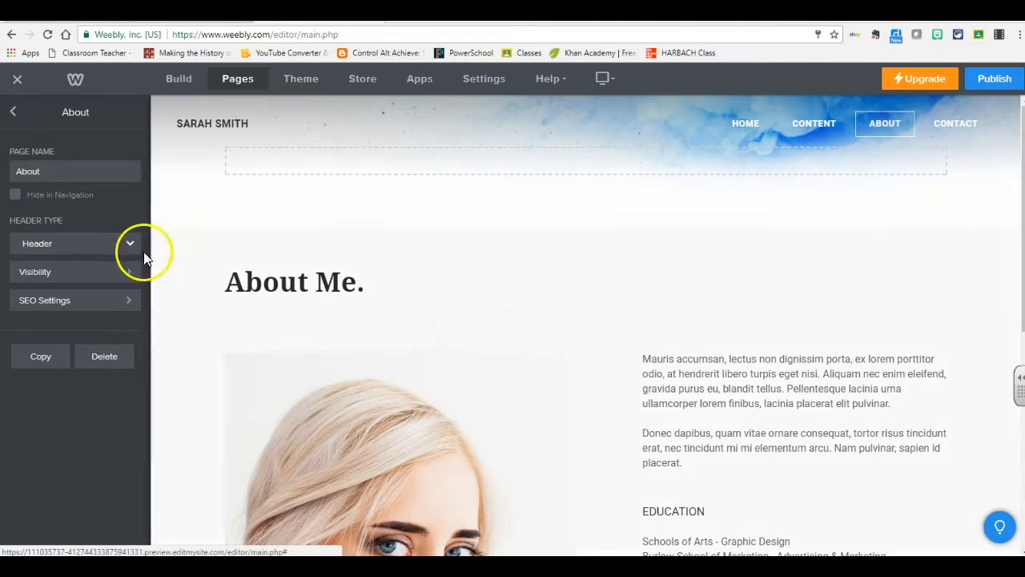
{"action": "double_click", "coordinate": [32, 172]}
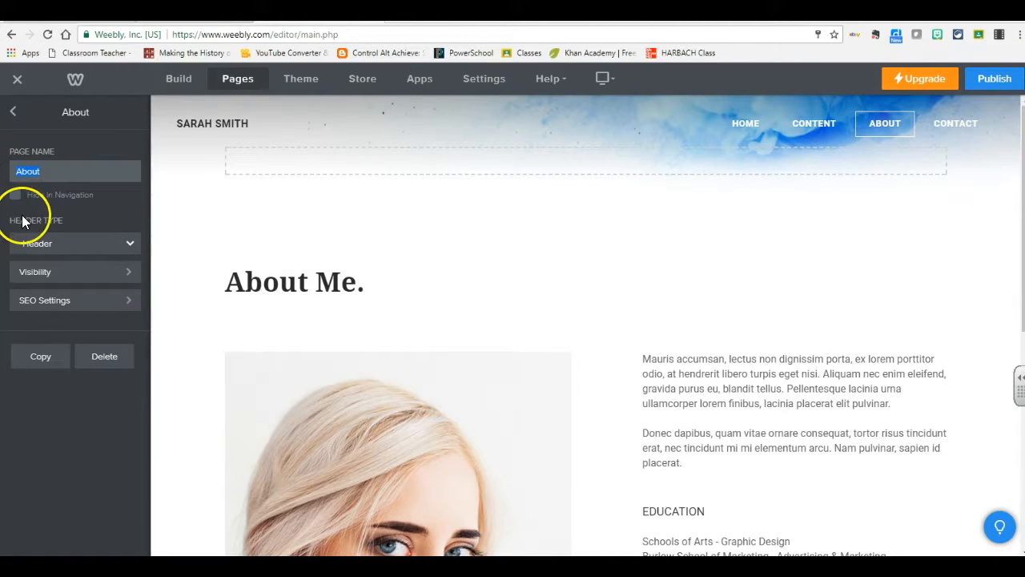
{"action": "type", "text": "PLN"}
{"action": "left_click", "coordinate": [55, 200]}
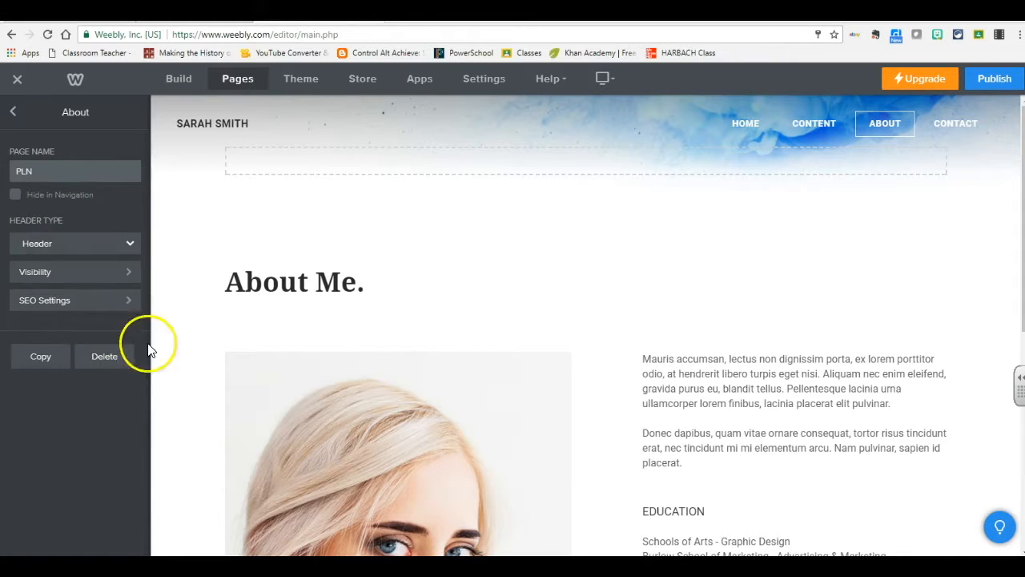
{"action": "left_click", "coordinate": [13, 115]}
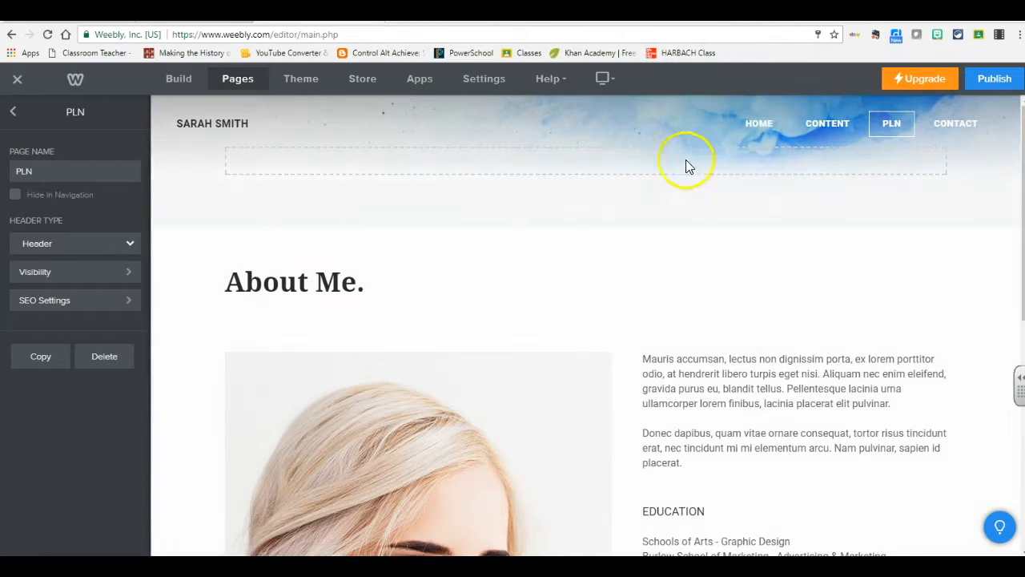
Step: Review the Home and Content pages of the site, from their headers down through the sections below
{"action": "left_click", "coordinate": [758, 125]}
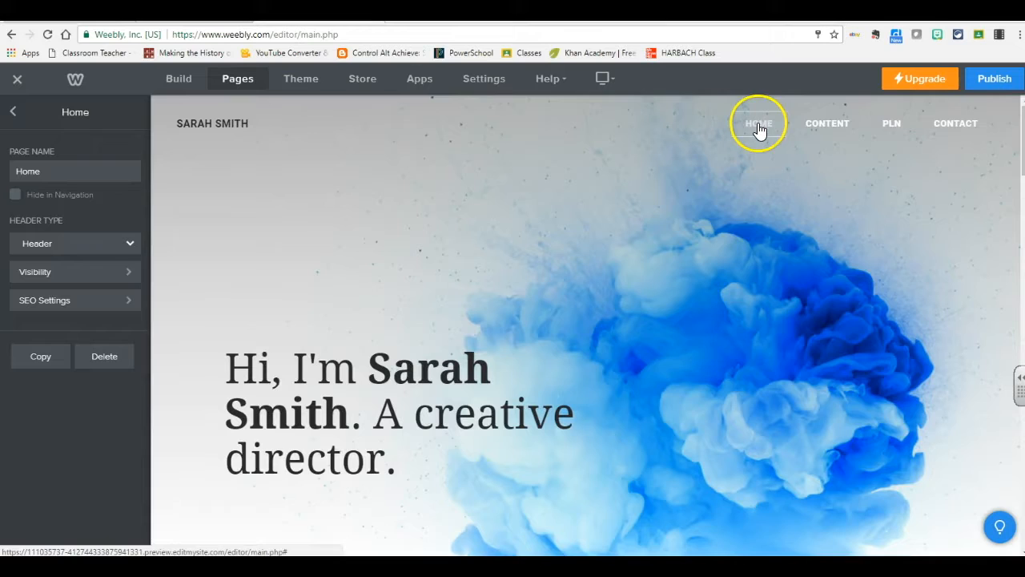
{"action": "left_click", "coordinate": [823, 133]}
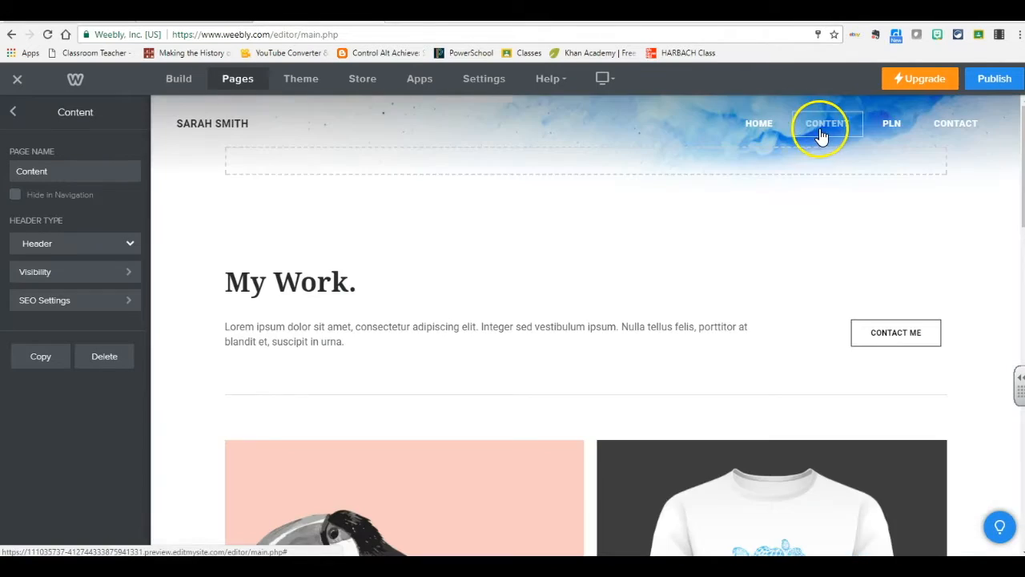
{"action": "scroll", "coordinate": [492, 268], "scroll_direction": "down", "scroll_amount": 10}
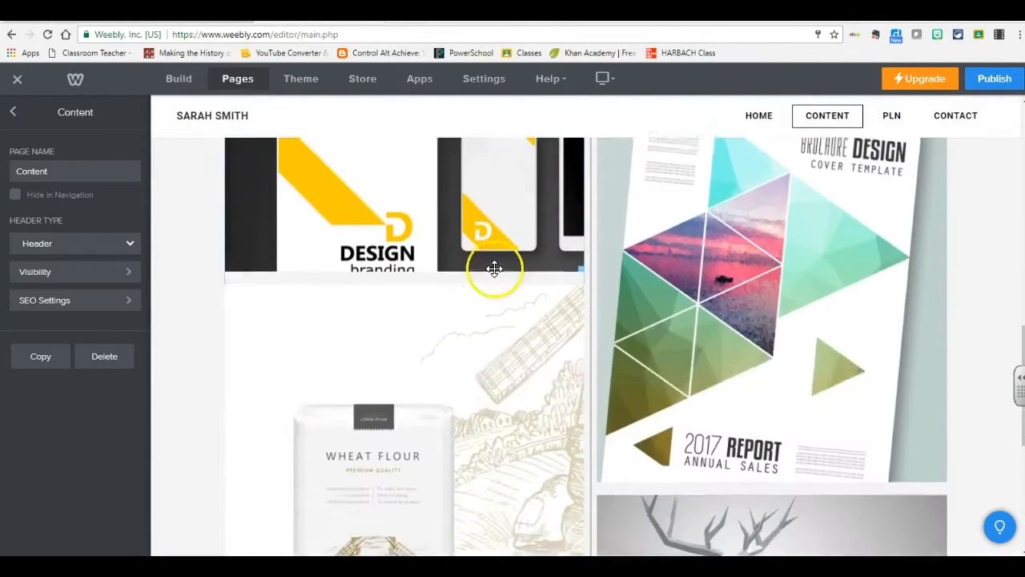
{"action": "scroll", "coordinate": [497, 267], "scroll_direction": "up", "scroll_amount": 8}
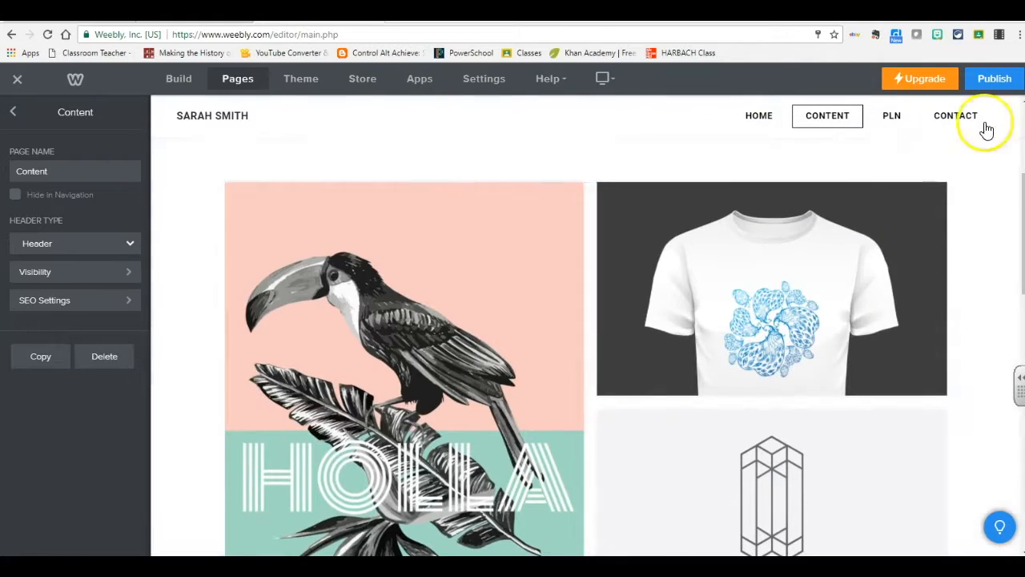
{"action": "scroll", "coordinate": [329, 227], "scroll_direction": "up", "scroll_amount": 3}
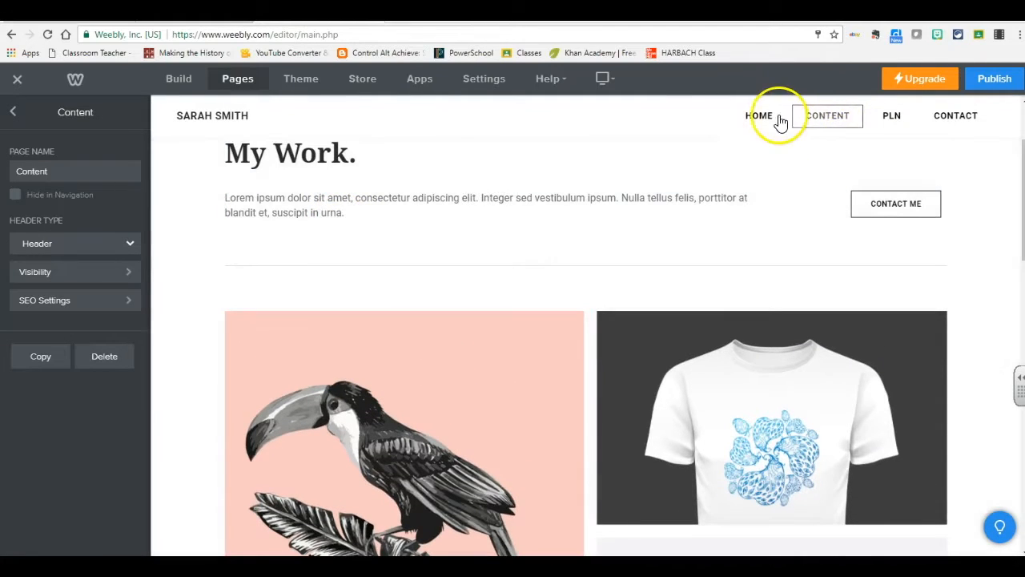
{"action": "left_click", "coordinate": [761, 117]}
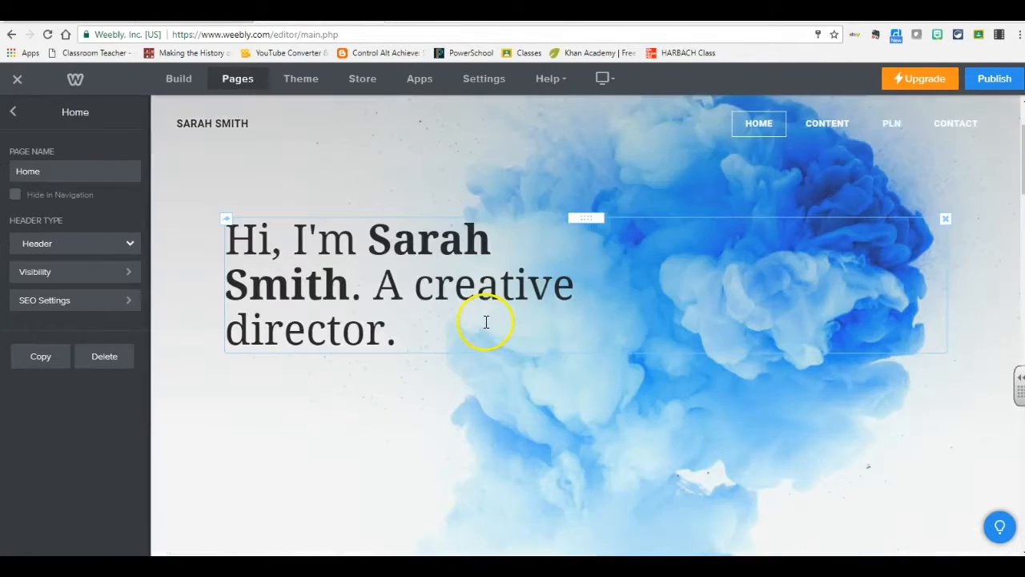
{"action": "scroll", "coordinate": [485, 329], "scroll_direction": "down", "scroll_amount": 6}
{"action": "scroll", "coordinate": [488, 337], "scroll_direction": "down", "scroll_amount": 3}
{"action": "scroll", "coordinate": [501, 313], "scroll_direction": "up", "scroll_amount": 8}
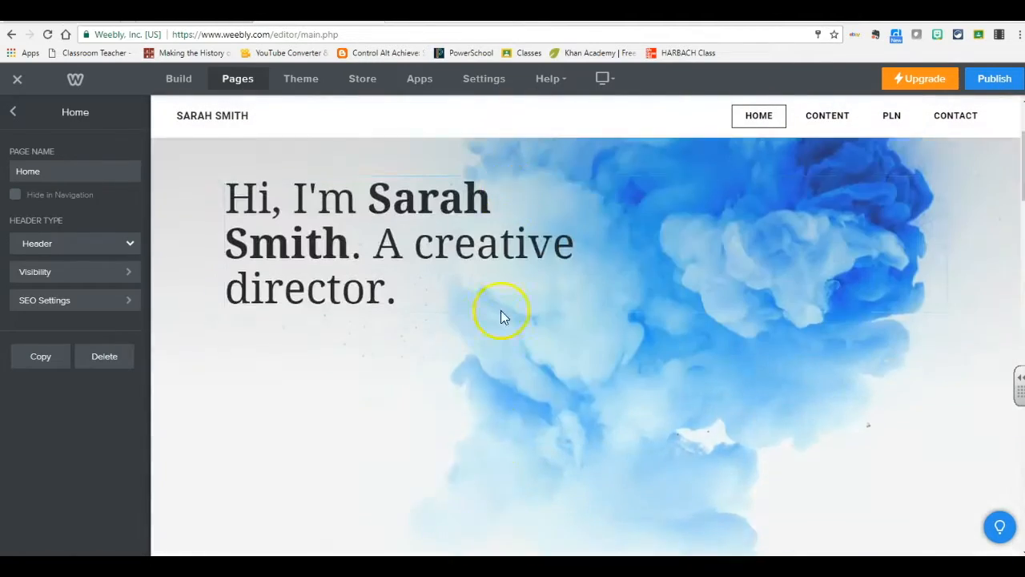
Step: Look over the PLN and Home pages, and return to the Content page with the page list showing
{"action": "left_click", "coordinate": [893, 131]}
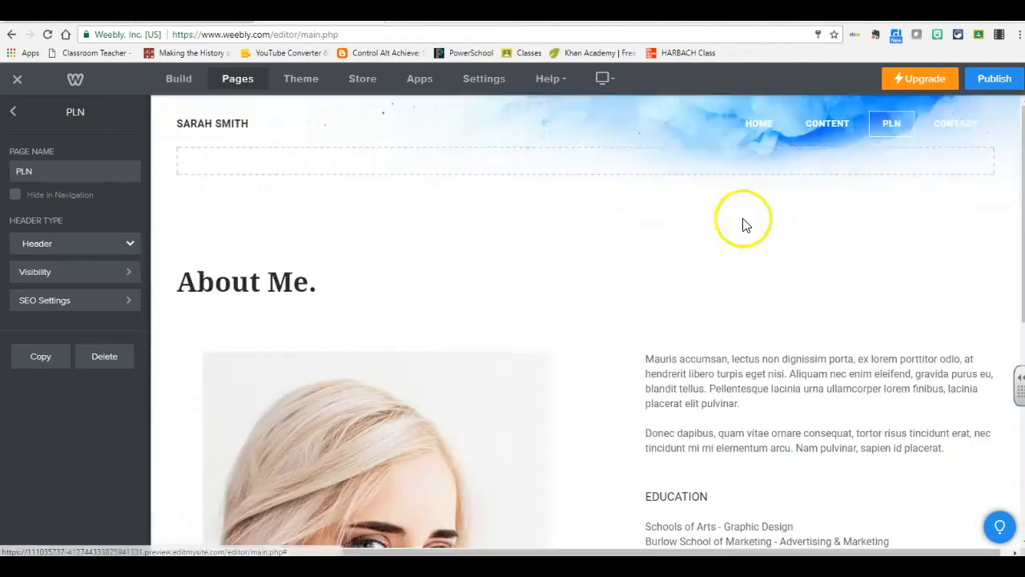
{"action": "scroll", "coordinate": [449, 254], "scroll_direction": "down", "scroll_amount": 3}
{"action": "scroll", "coordinate": [453, 251], "scroll_direction": "down", "scroll_amount": 2}
{"action": "scroll", "coordinate": [588, 149], "scroll_direction": "up", "scroll_amount": 8}
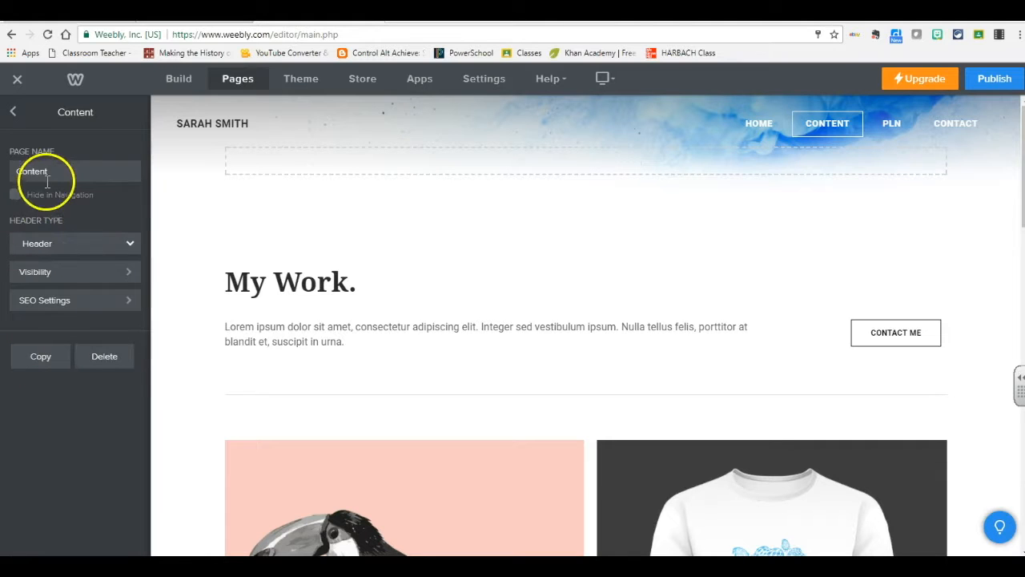
{"action": "left_click", "coordinate": [758, 121]}
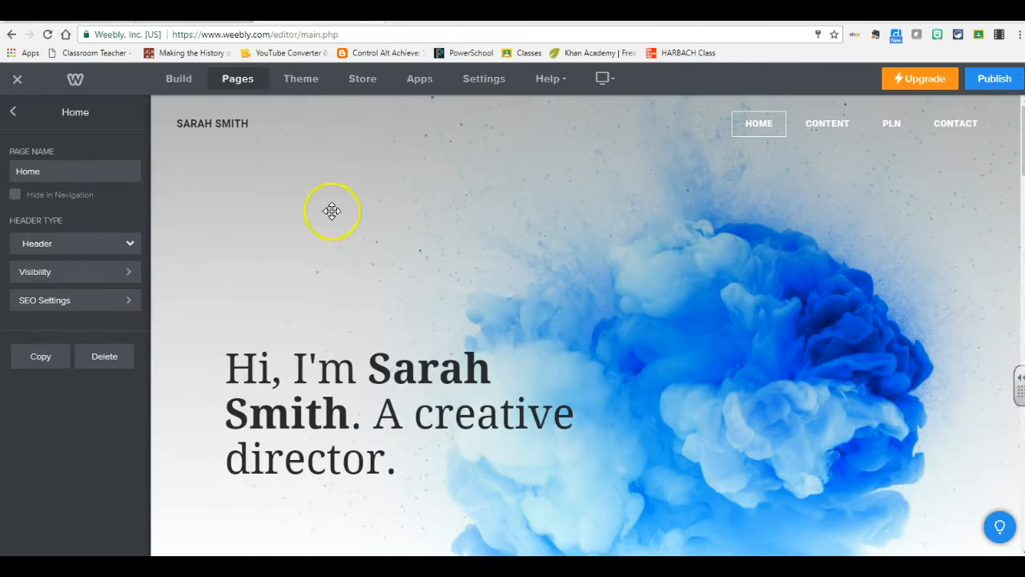
{"action": "left_click", "coordinate": [891, 125]}
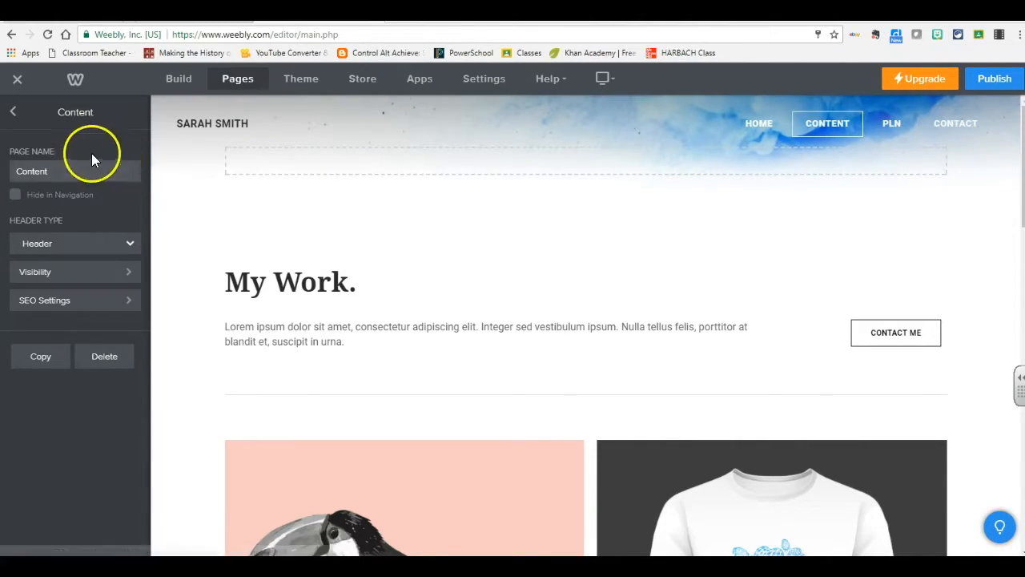
{"action": "left_click", "coordinate": [14, 113]}
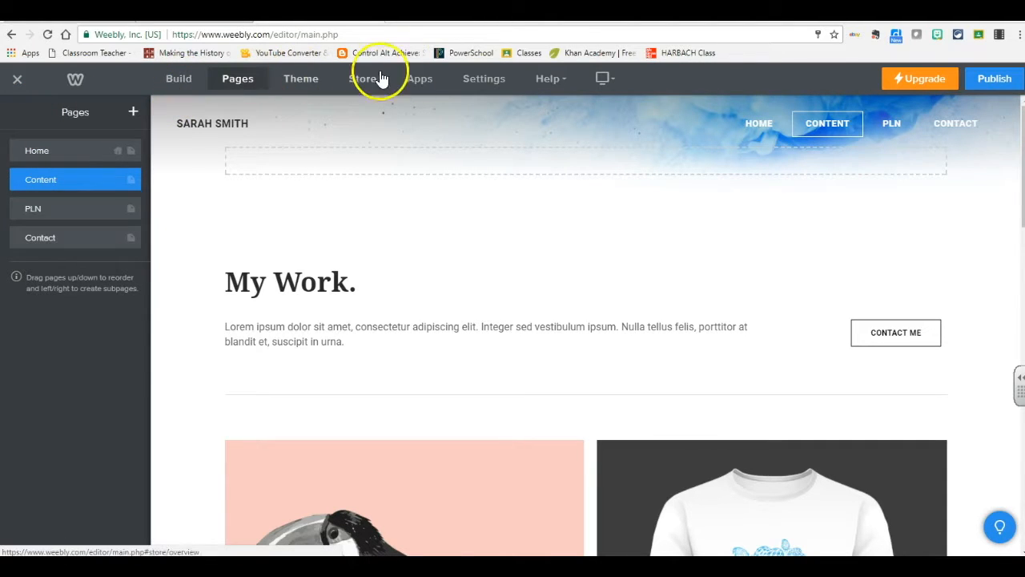
Step: Examine the available page elements from the Basic group down through Structure, Media, Ecommerce and More
{"action": "left_click", "coordinate": [177, 83]}
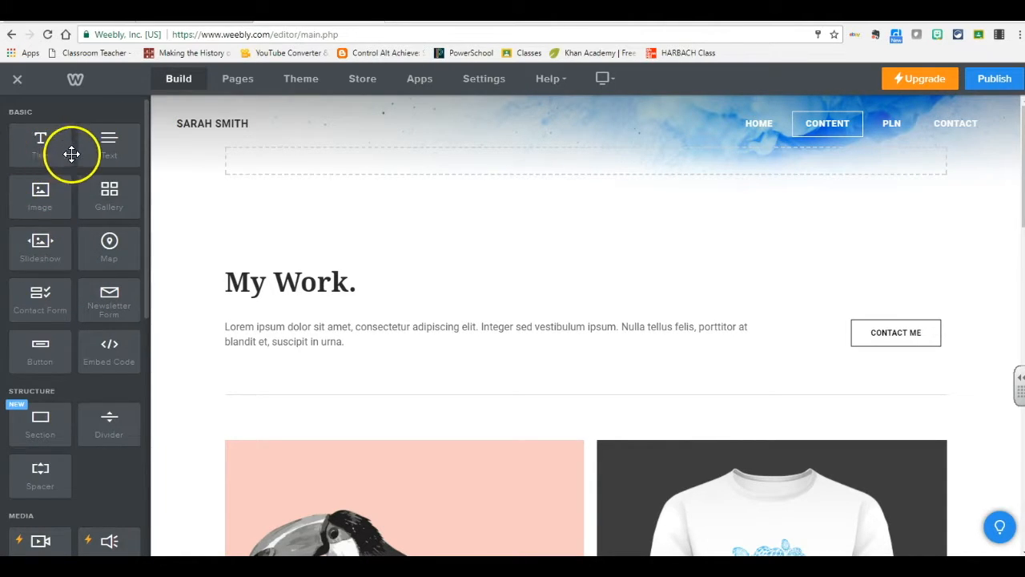
{"action": "scroll", "coordinate": [147, 176], "scroll_direction": "down", "scroll_amount": 3}
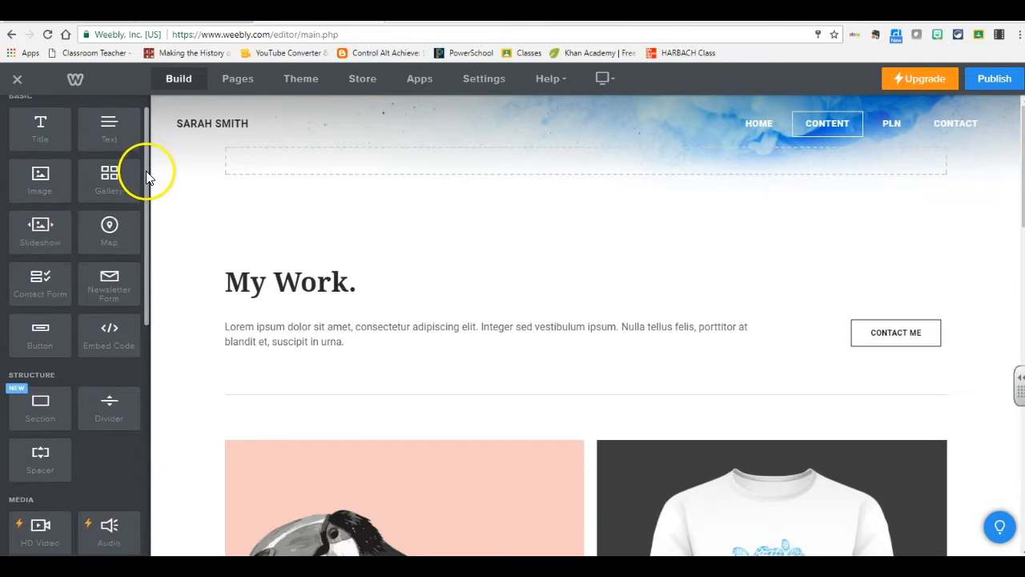
{"action": "scroll", "coordinate": [142, 208], "scroll_direction": "down", "scroll_amount": 5}
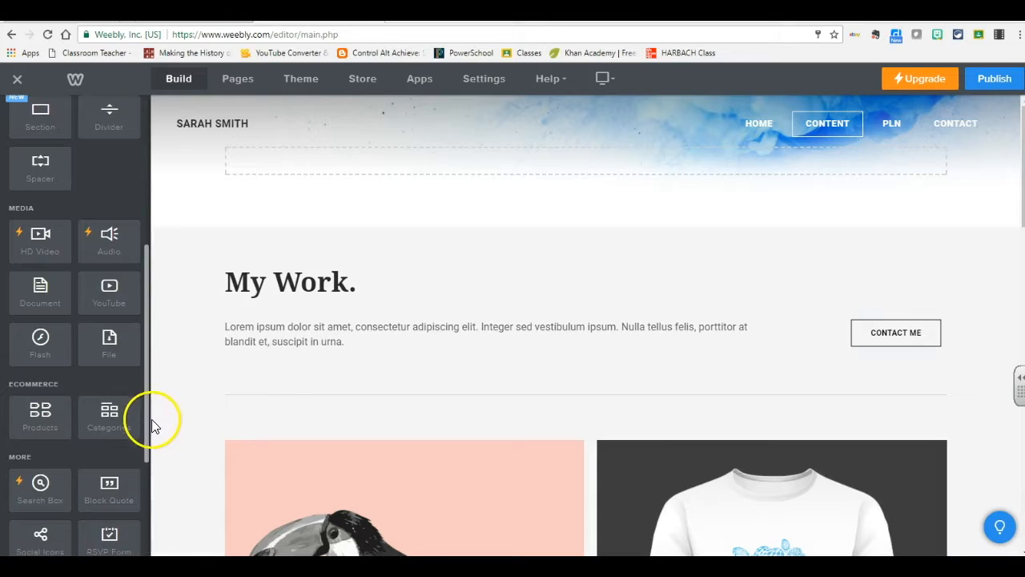
{"action": "scroll", "coordinate": [146, 448], "scroll_direction": "down", "scroll_amount": 4}
{"action": "scroll", "coordinate": [144, 475], "scroll_direction": "up", "scroll_amount": 10}
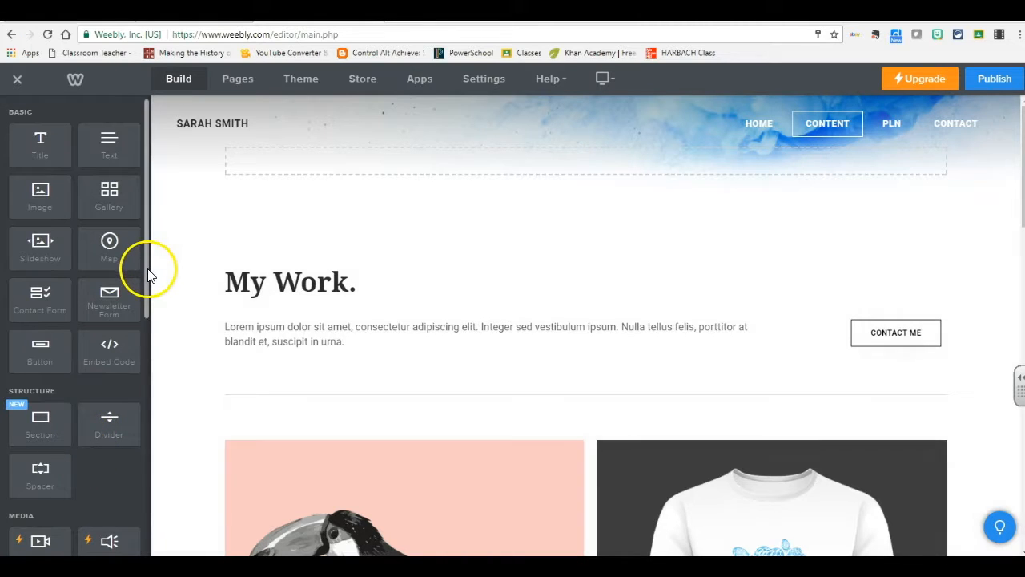
{"action": "left_click_drag", "start_coordinate": [148, 271], "coordinate": [128, 234]}
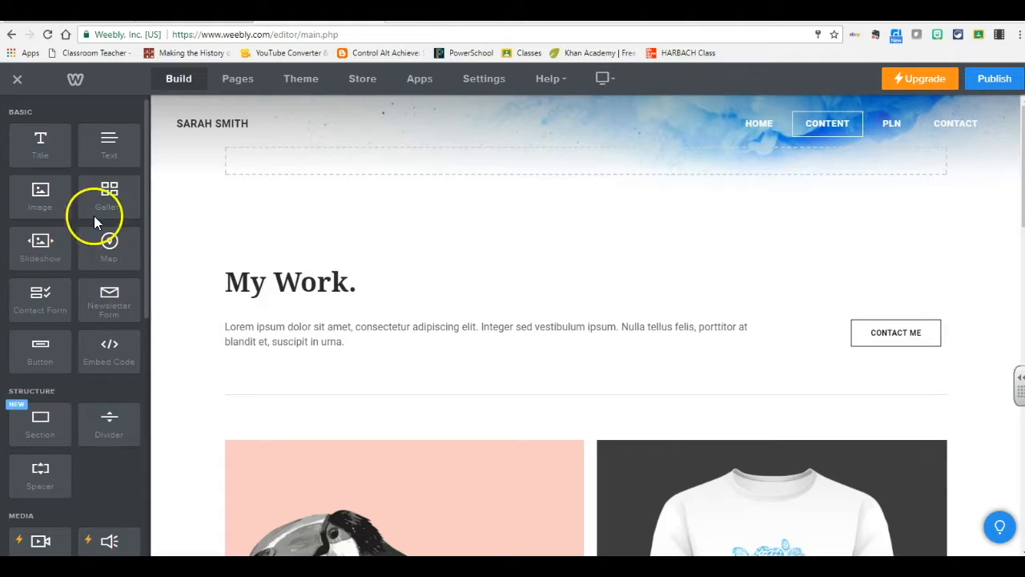
Step: Add a title reading "Social Studies Content" below the "My Work." heading on the Content page and enlarge its text one step
{"action": "left_click_drag", "start_coordinate": [40, 150], "coordinate": [542, 293]}
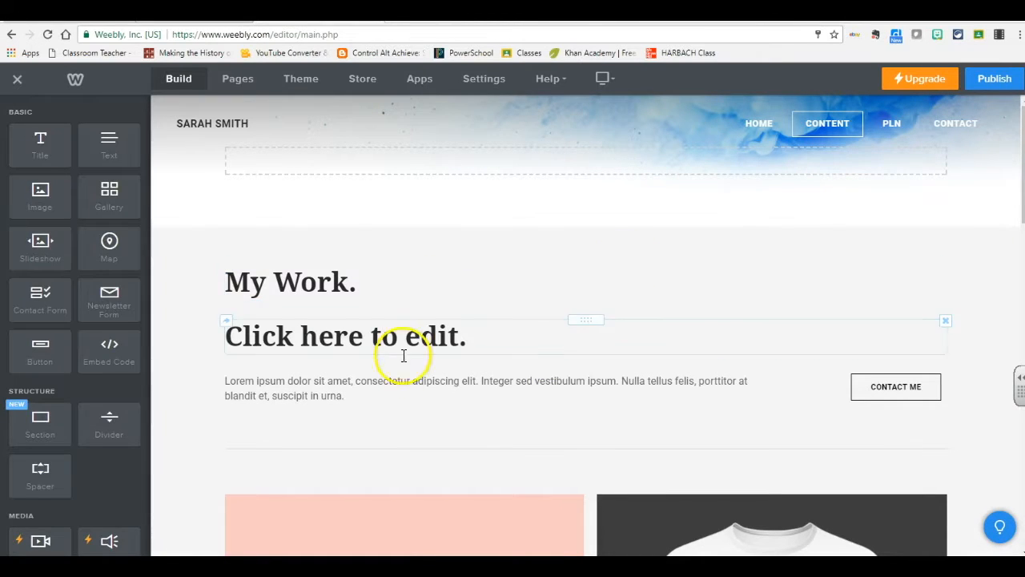
{"action": "left_click", "coordinate": [471, 340]}
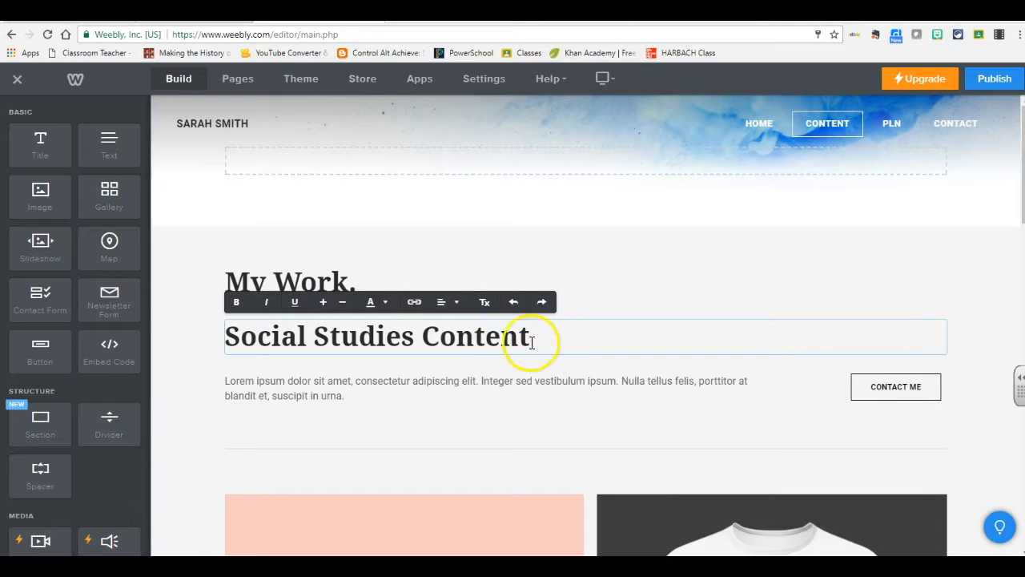
{"action": "left_click_drag", "start_coordinate": [535, 339], "coordinate": [142, 370]}
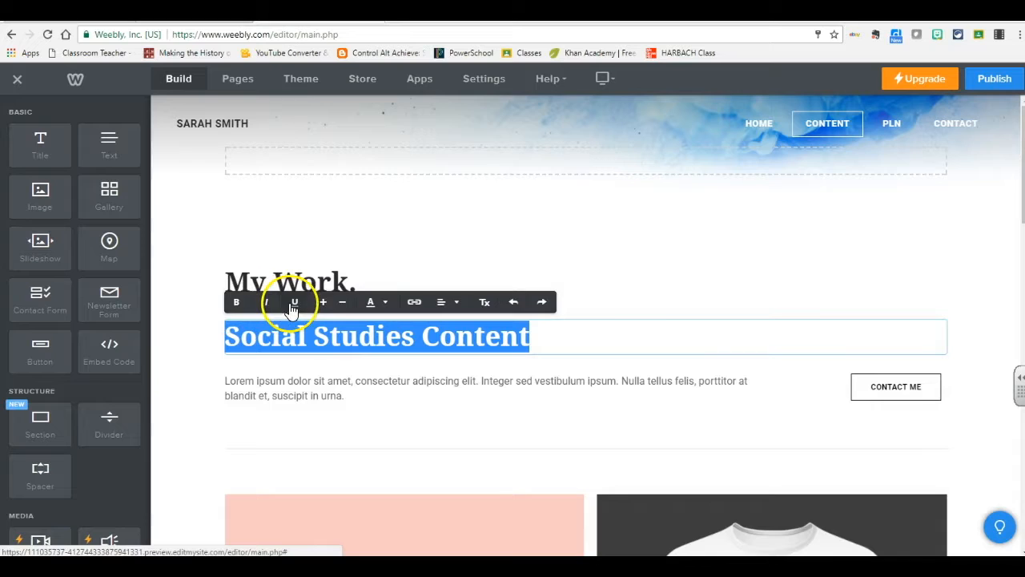
{"action": "left_click", "coordinate": [323, 303]}
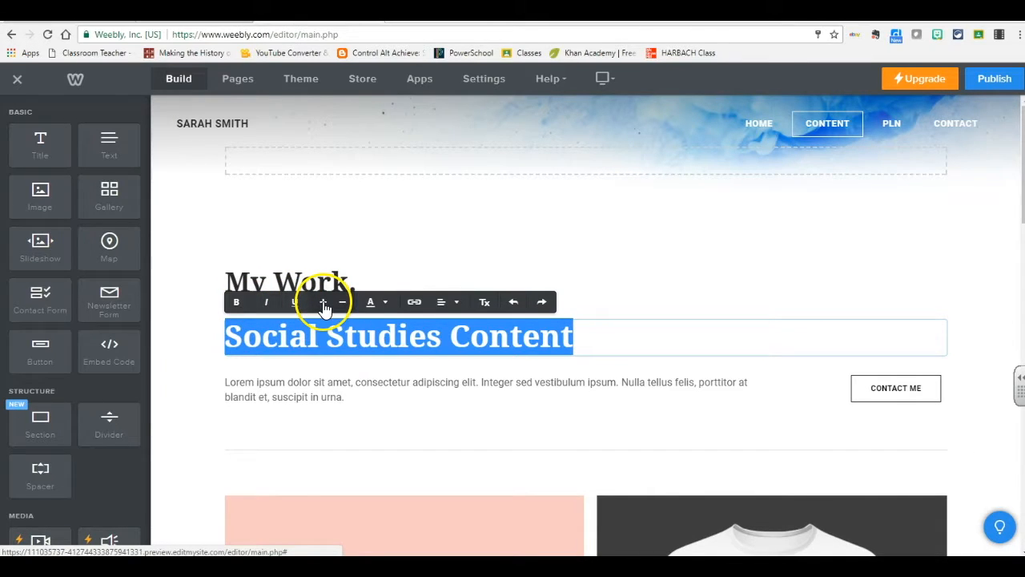
Step: Colour the "Social Studies Content" title dark purple and centre it on the page
{"action": "left_click", "coordinate": [385, 305]}
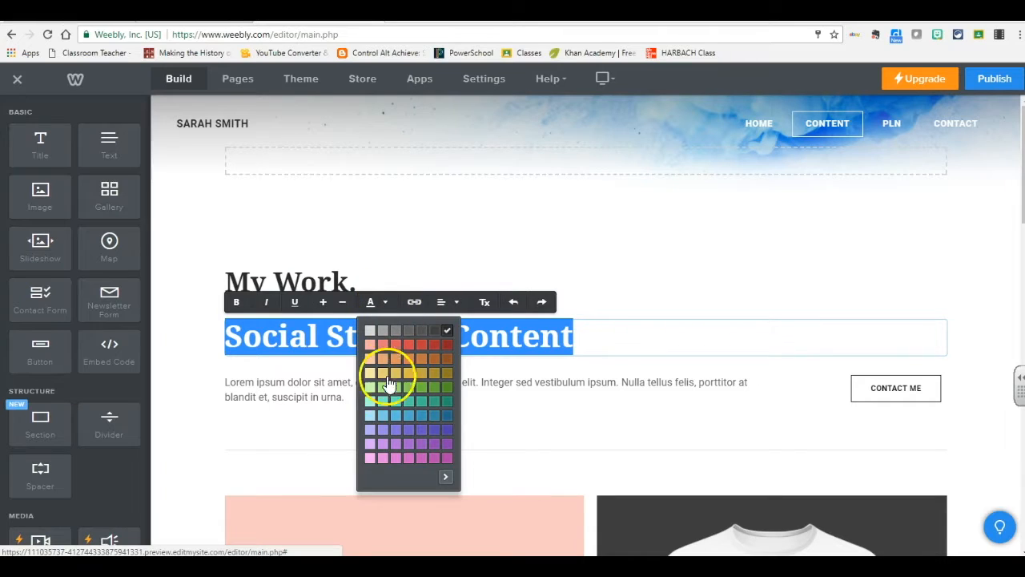
{"action": "left_click", "coordinate": [449, 433]}
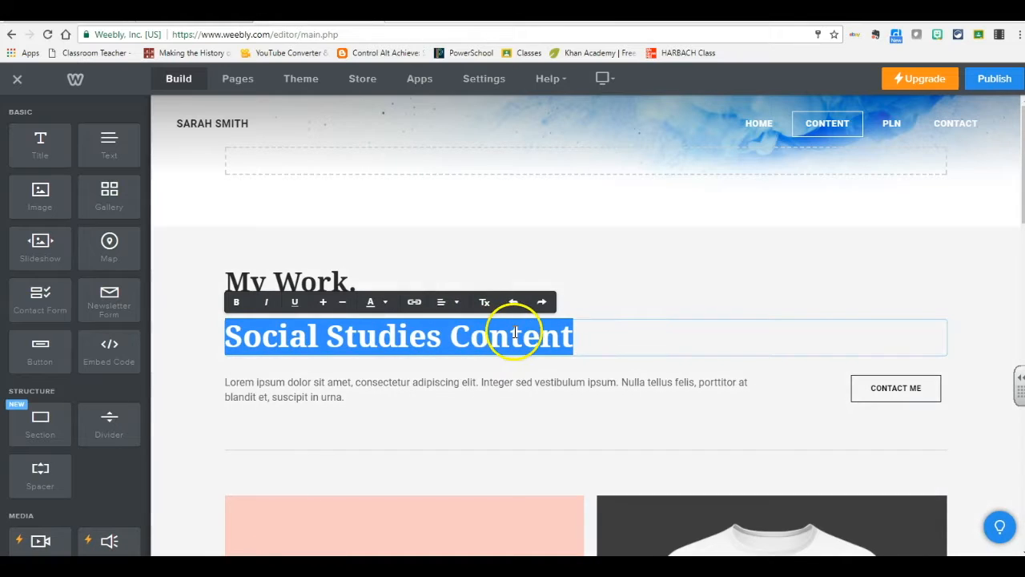
{"action": "left_click", "coordinate": [453, 304]}
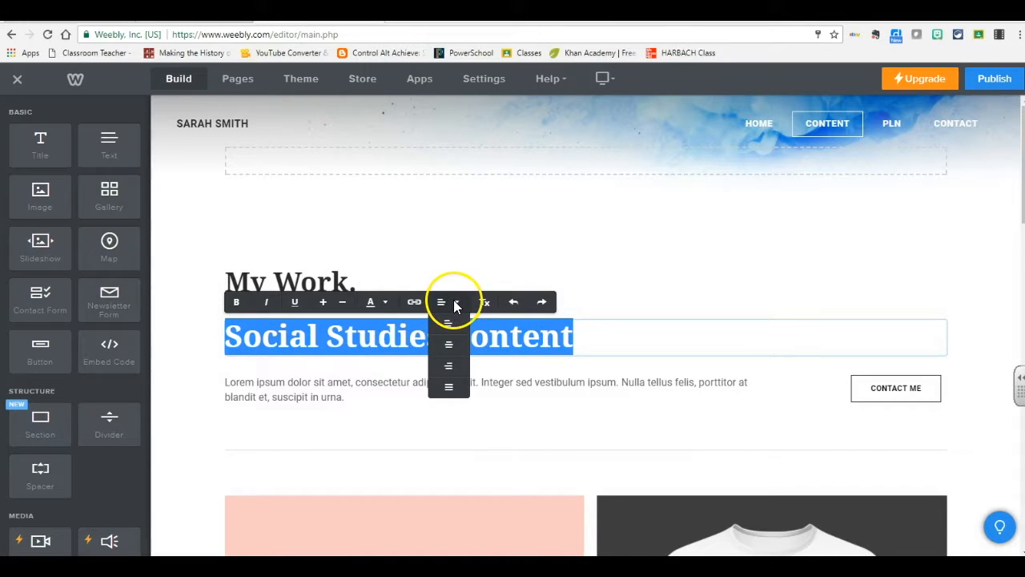
{"action": "left_click", "coordinate": [449, 344]}
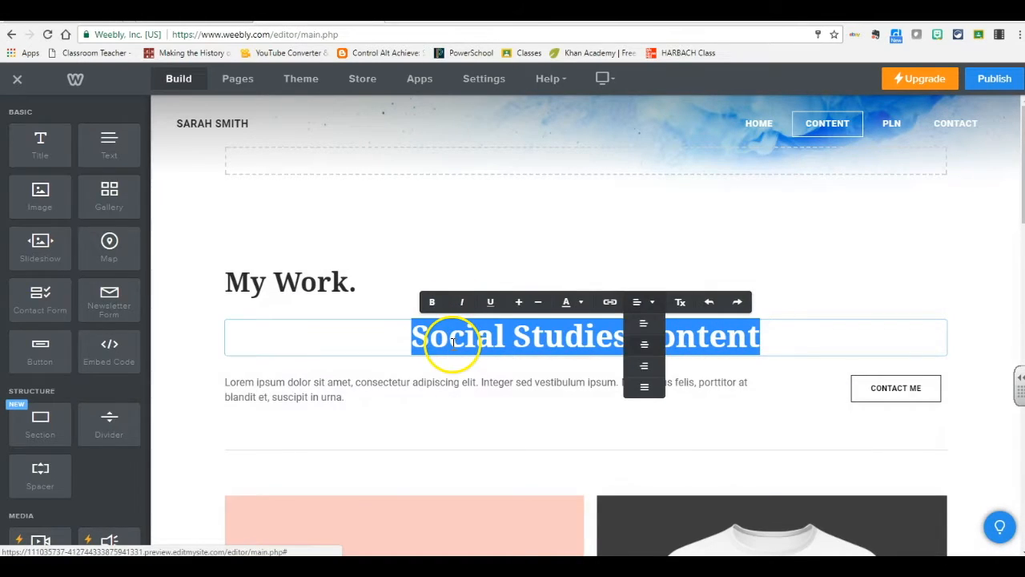
{"action": "left_click", "coordinate": [653, 302]}
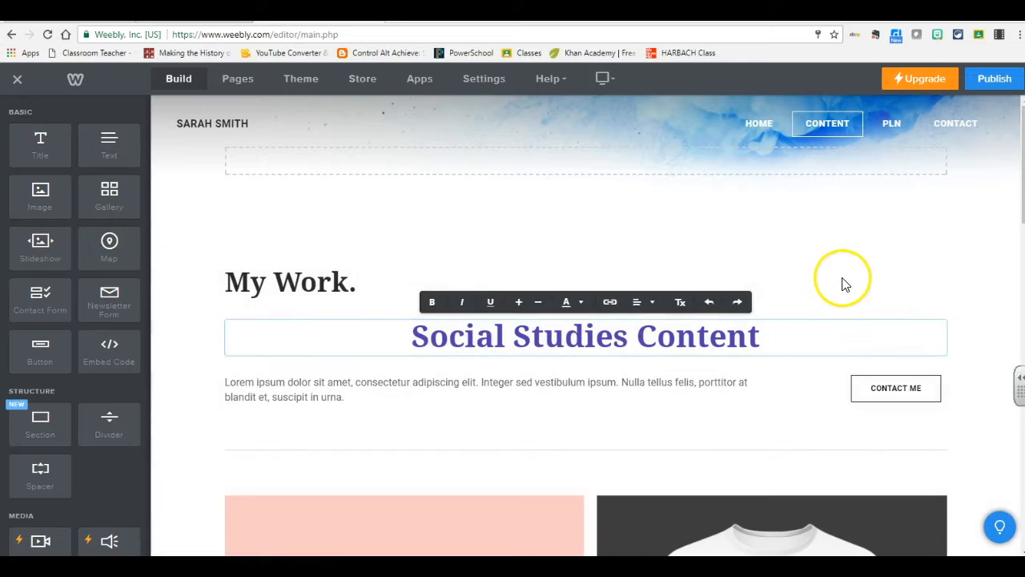
{"action": "left_click", "coordinate": [843, 285]}
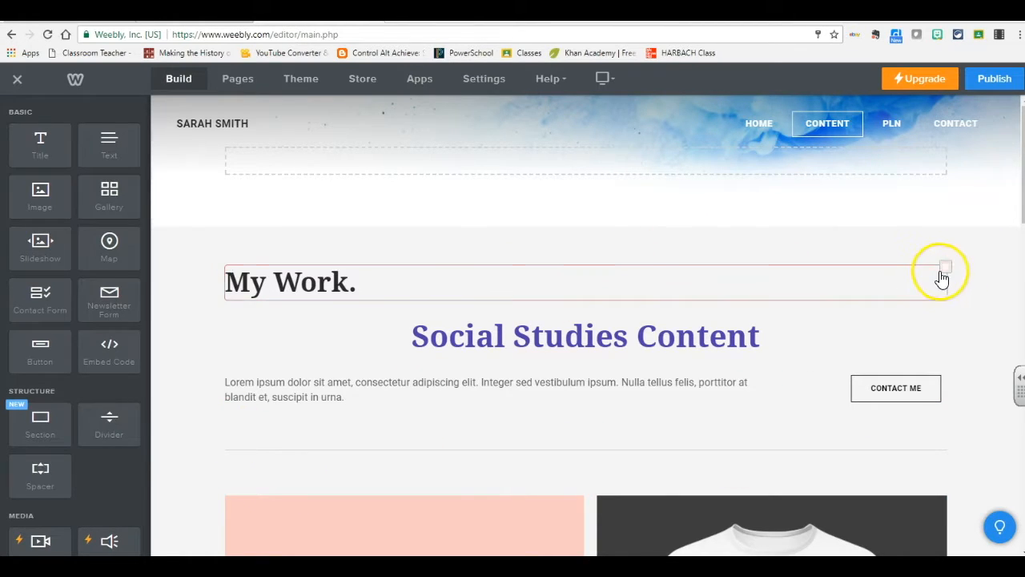
Step: Delete the "My Work." heading above the "Social Studies Content" title
{"action": "left_click", "coordinate": [946, 267]}
{"action": "left_click", "coordinate": [919, 229]}
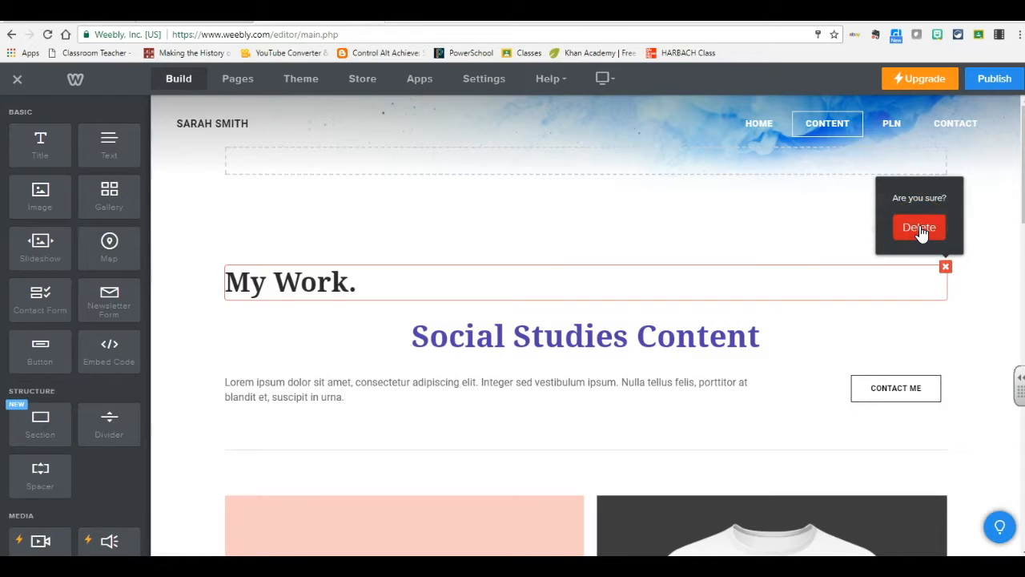
{"action": "left_click", "coordinate": [920, 228]}
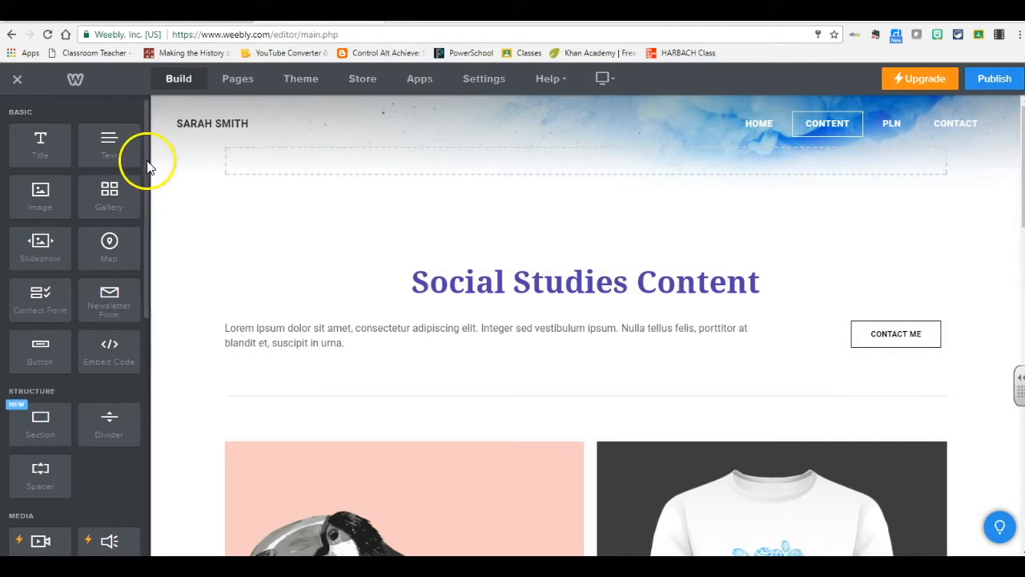
Step: Turn the site title in the header off and switch it back to text
{"action": "mouse_move", "coordinate": [201, 131]}
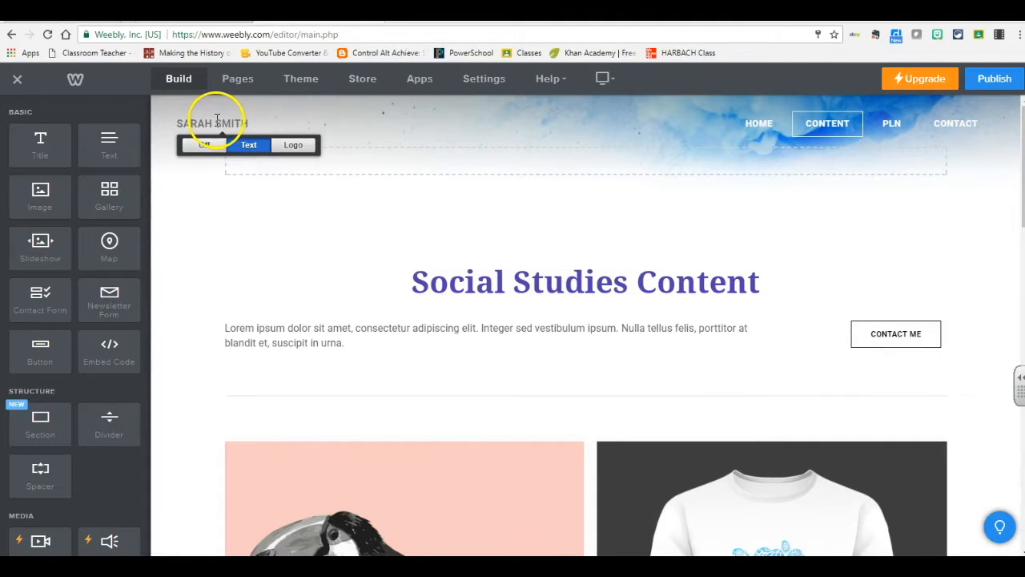
{"action": "left_click", "coordinate": [204, 147]}
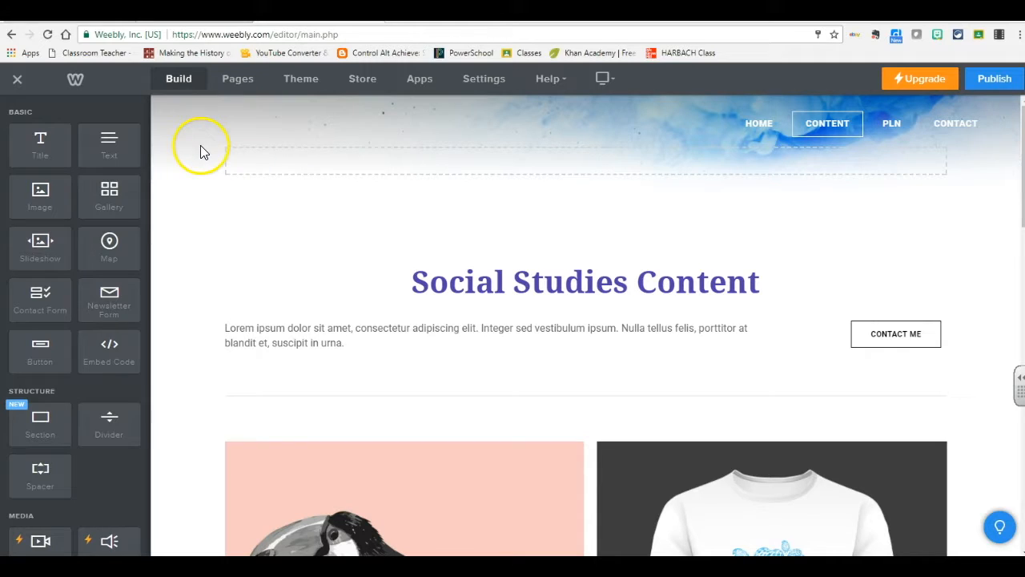
{"action": "mouse_move", "coordinate": [204, 128]}
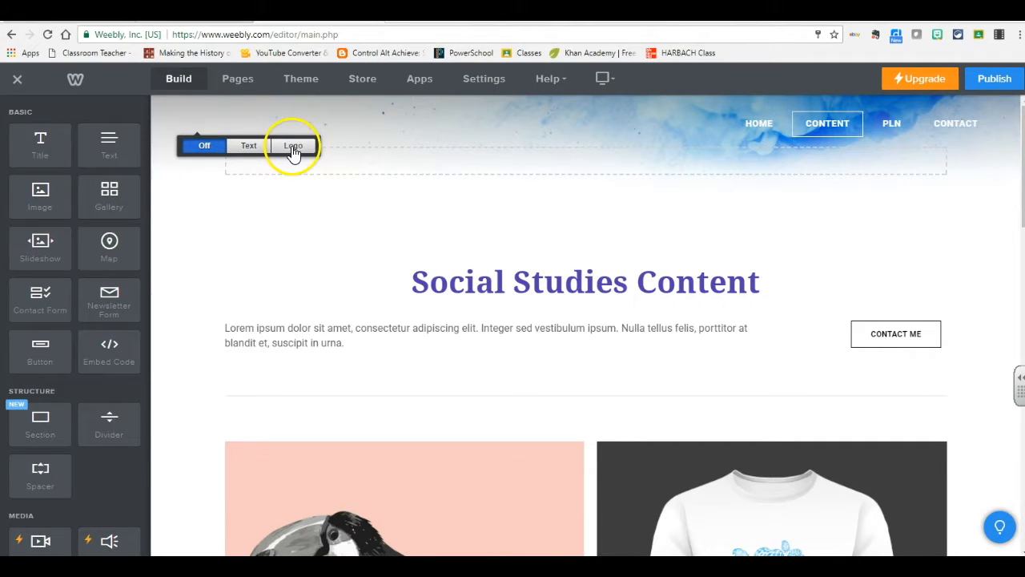
{"action": "left_click", "coordinate": [248, 149]}
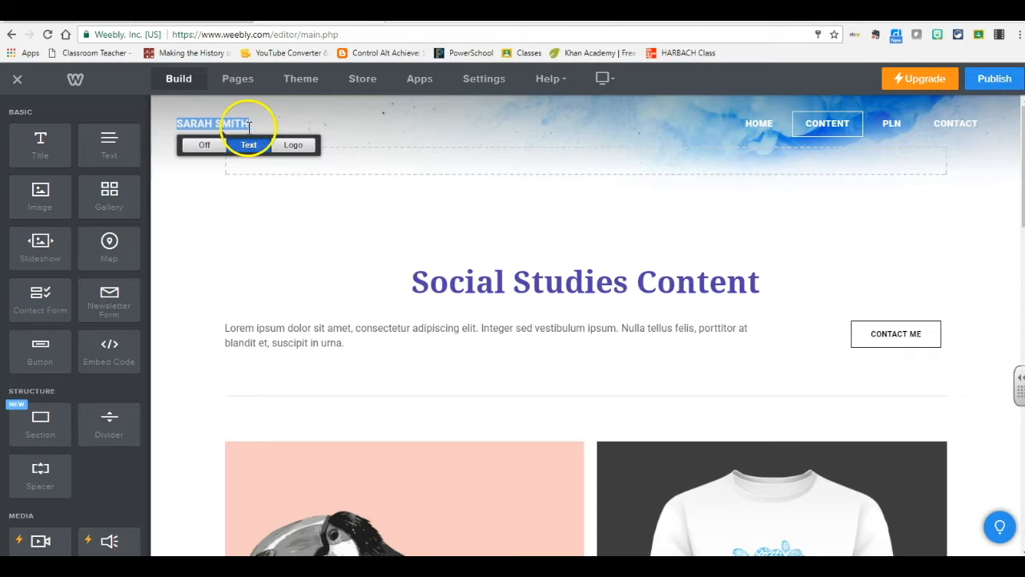
Step: Replace the site title text in the header with the site owner's full name
{"action": "type", "text": "B"}
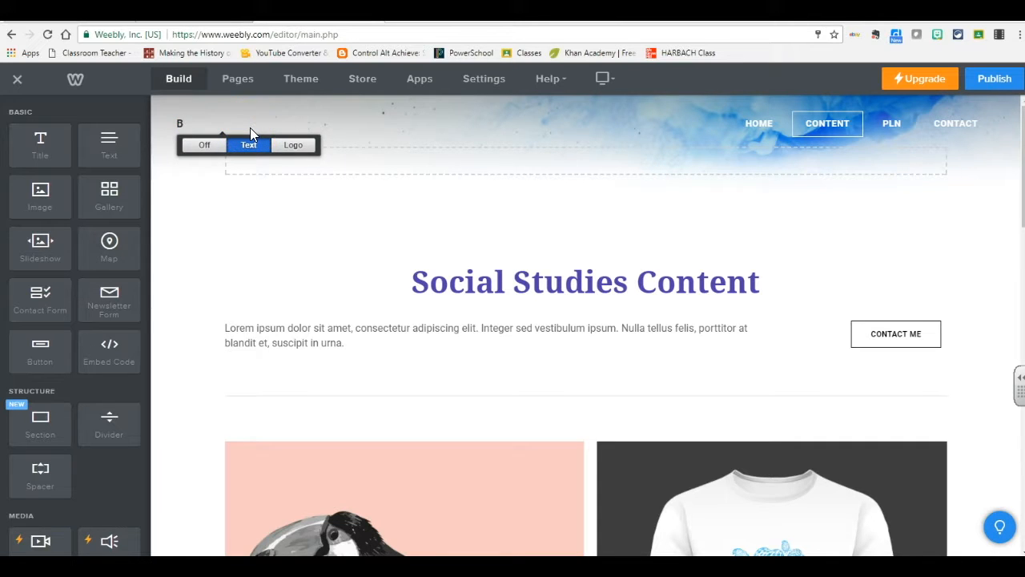
{"action": "type", "text": "UCKLEY MORGAN"}
{"action": "left_click", "coordinate": [382, 120]}
Step: Examine the background settings of the Content page's header, including its scrolling effect options
{"action": "scroll", "coordinate": [305, 228], "scroll_direction": "down", "scroll_amount": 1}
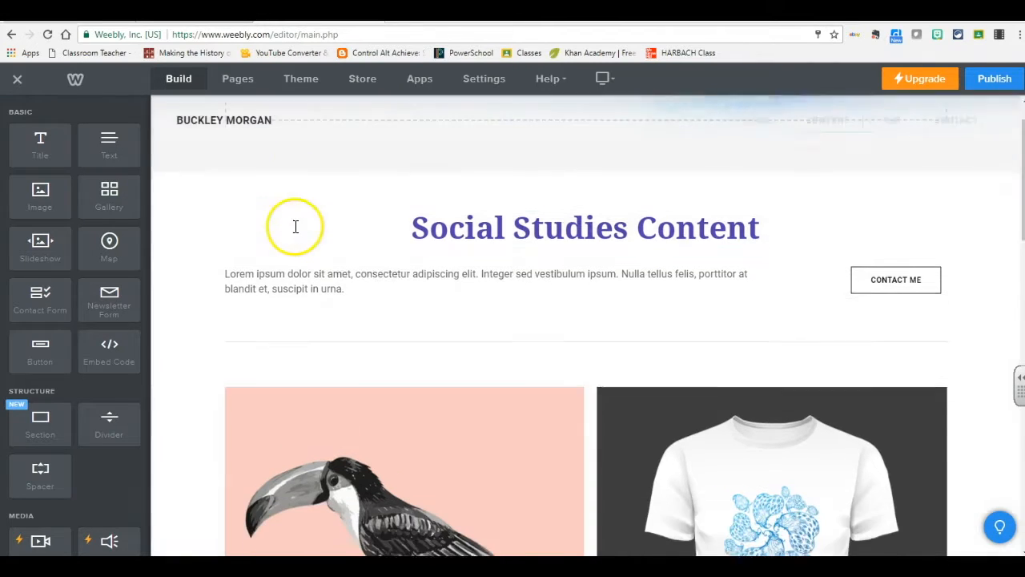
{"action": "scroll", "coordinate": [295, 217], "scroll_direction": "up", "scroll_amount": 1}
{"action": "left_click", "coordinate": [296, 210]}
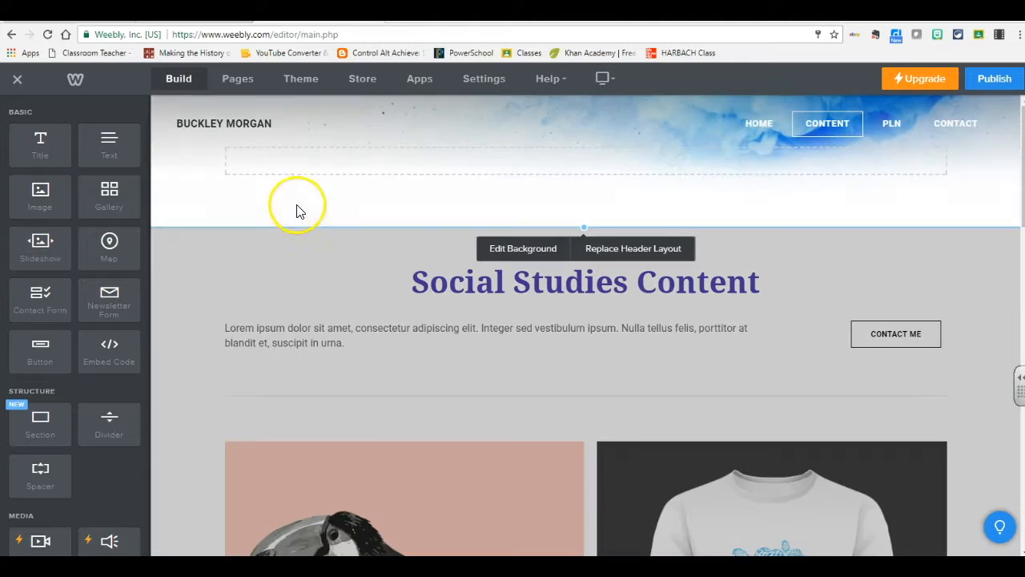
{"action": "scroll", "coordinate": [310, 270], "scroll_direction": "down", "scroll_amount": 2}
{"action": "scroll", "coordinate": [310, 268], "scroll_direction": "up", "scroll_amount": 2}
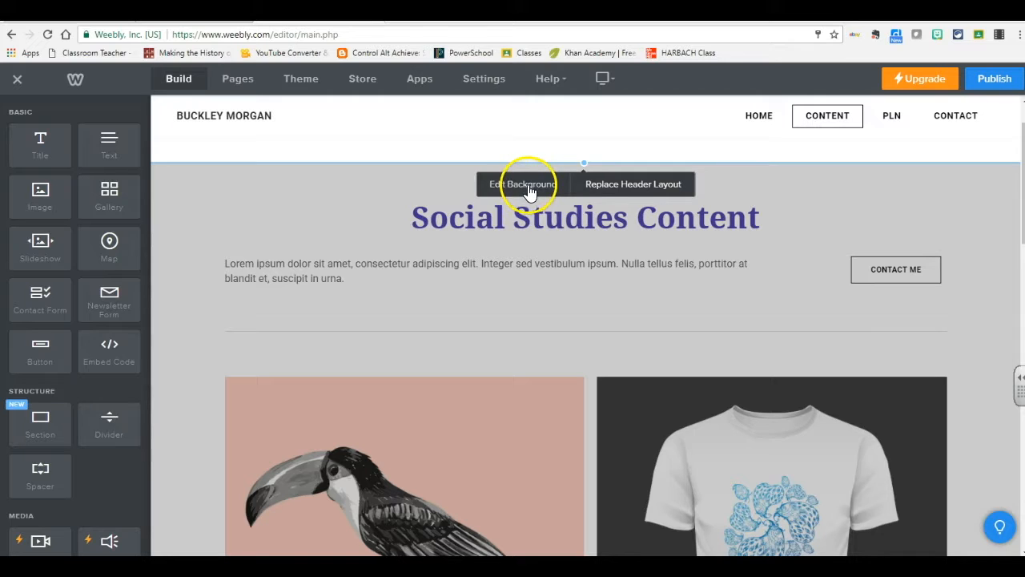
{"action": "left_click", "coordinate": [521, 186]}
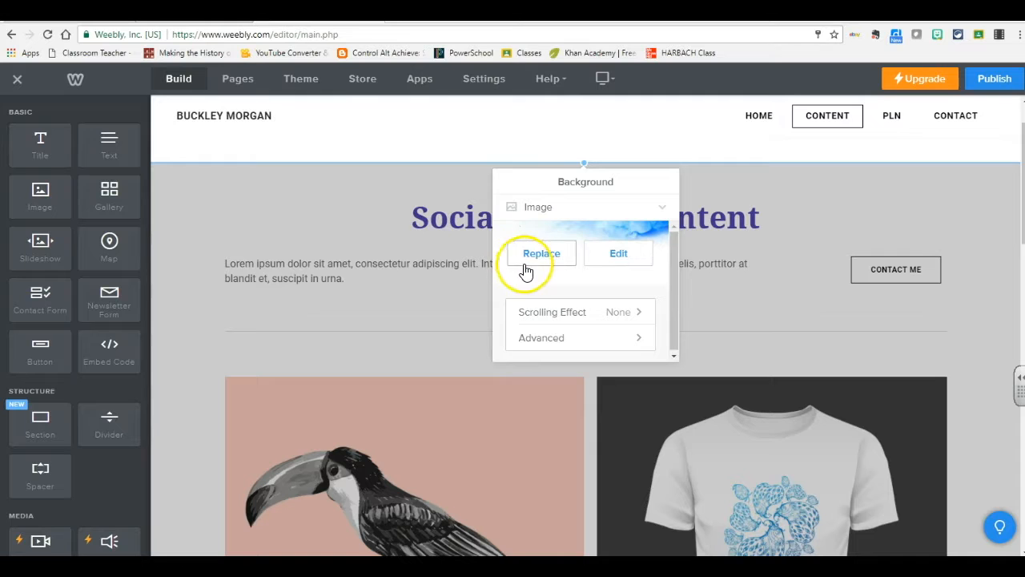
{"action": "left_click", "coordinate": [642, 318]}
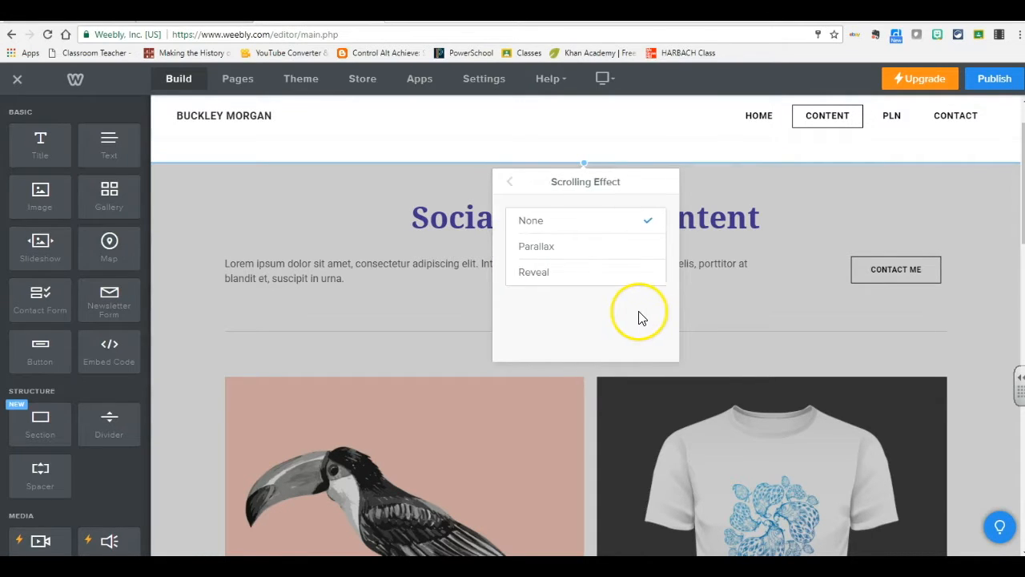
{"action": "left_click", "coordinate": [511, 185]}
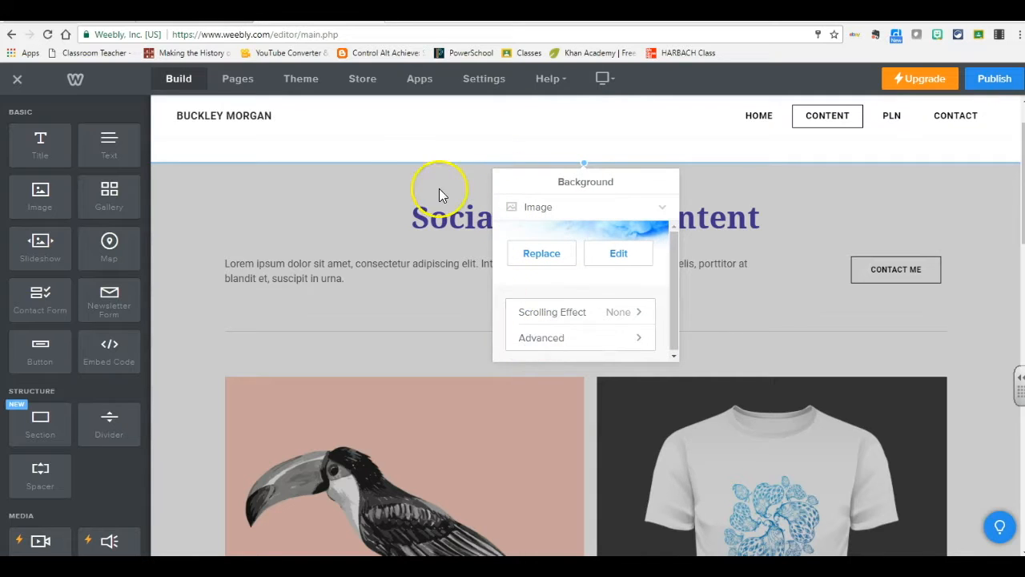
{"action": "left_click", "coordinate": [400, 149]}
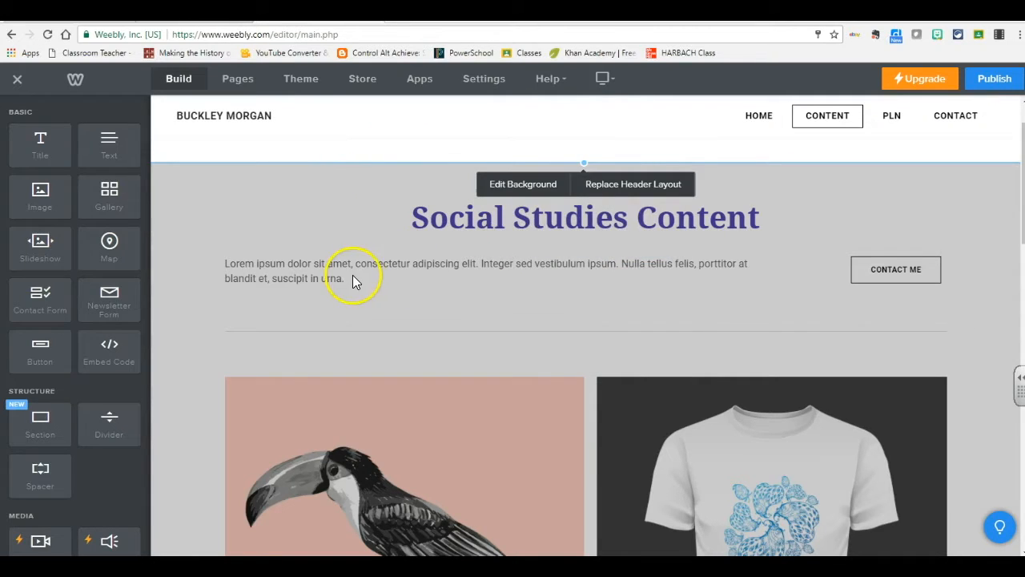
Step: Add a divider between the "Social Studies Content" title and the placeholder paragraph below it
{"action": "scroll", "coordinate": [349, 273], "scroll_direction": "down", "scroll_amount": 8}
{"action": "scroll", "coordinate": [342, 270], "scroll_direction": "up", "scroll_amount": 6}
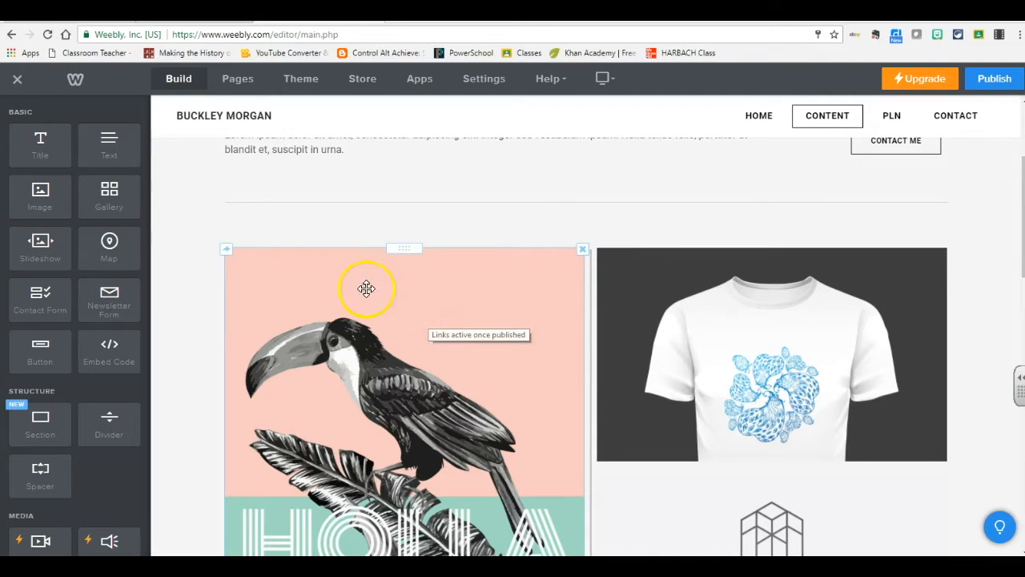
{"action": "scroll", "coordinate": [200, 200], "scroll_direction": "up", "scroll_amount": 3}
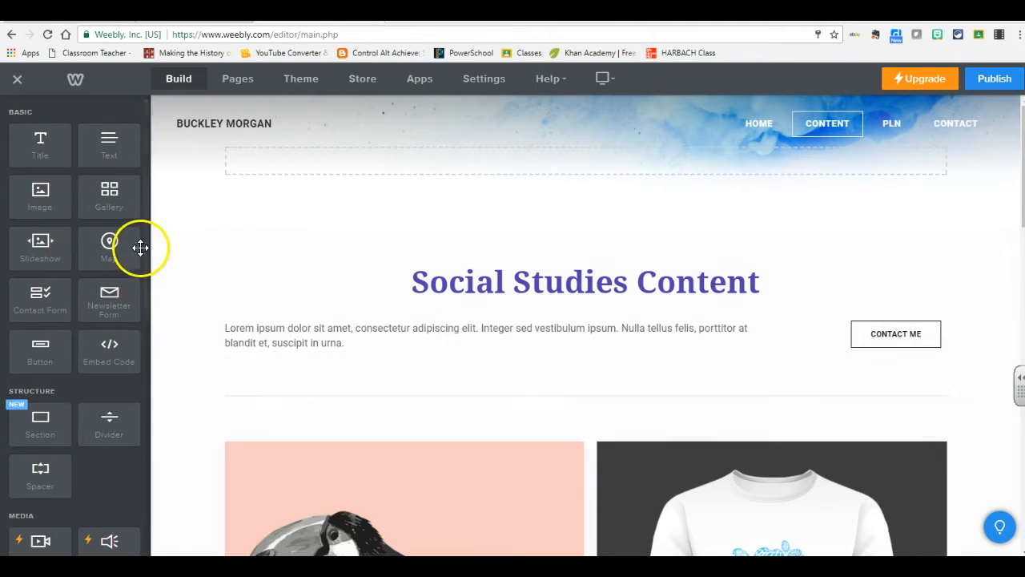
{"action": "left_click_drag", "start_coordinate": [147, 250], "coordinate": [152, 318]}
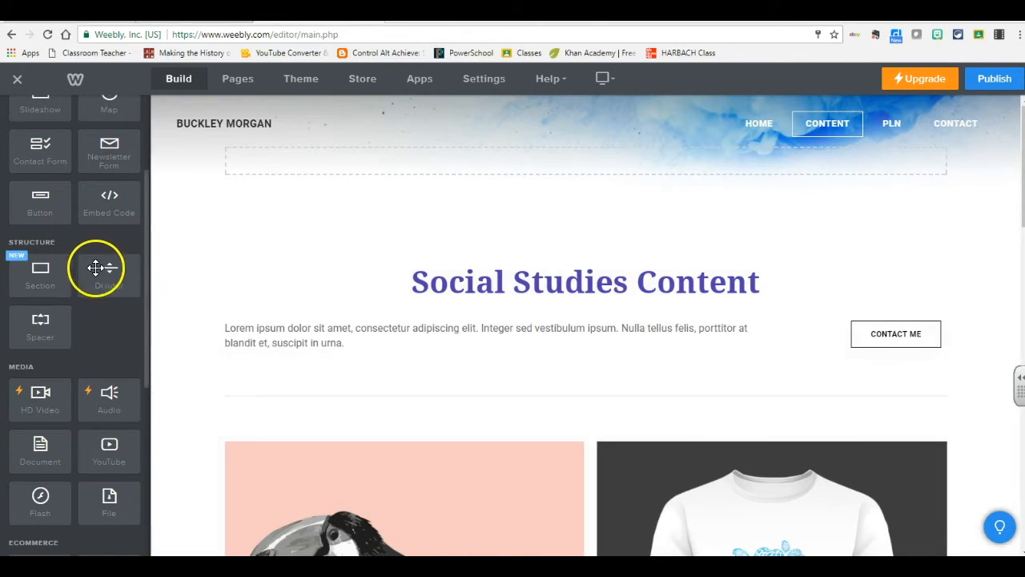
{"action": "left_click_drag", "start_coordinate": [100, 270], "coordinate": [498, 317]}
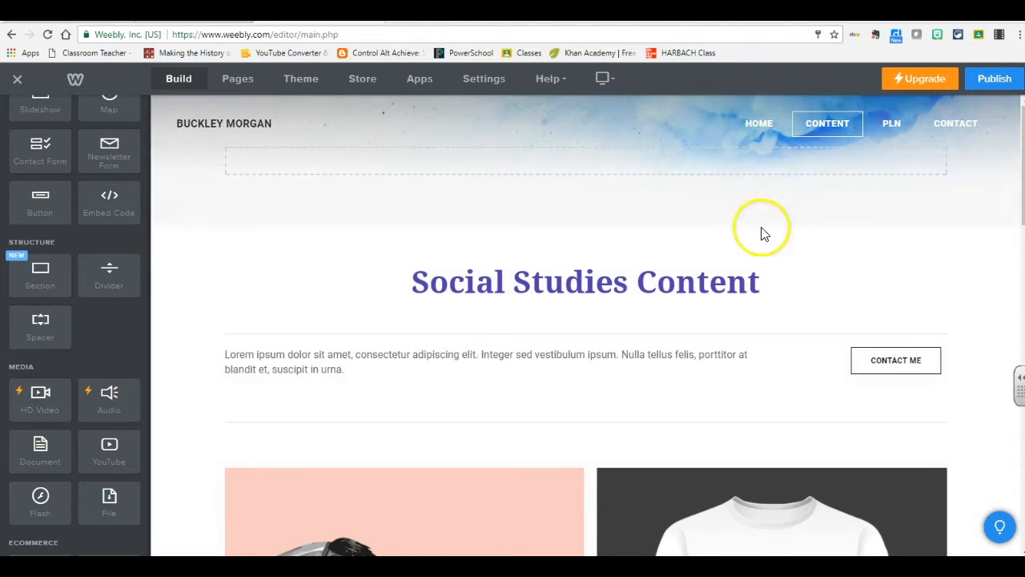
{"action": "scroll", "coordinate": [662, 398], "scroll_direction": "down", "scroll_amount": 2}
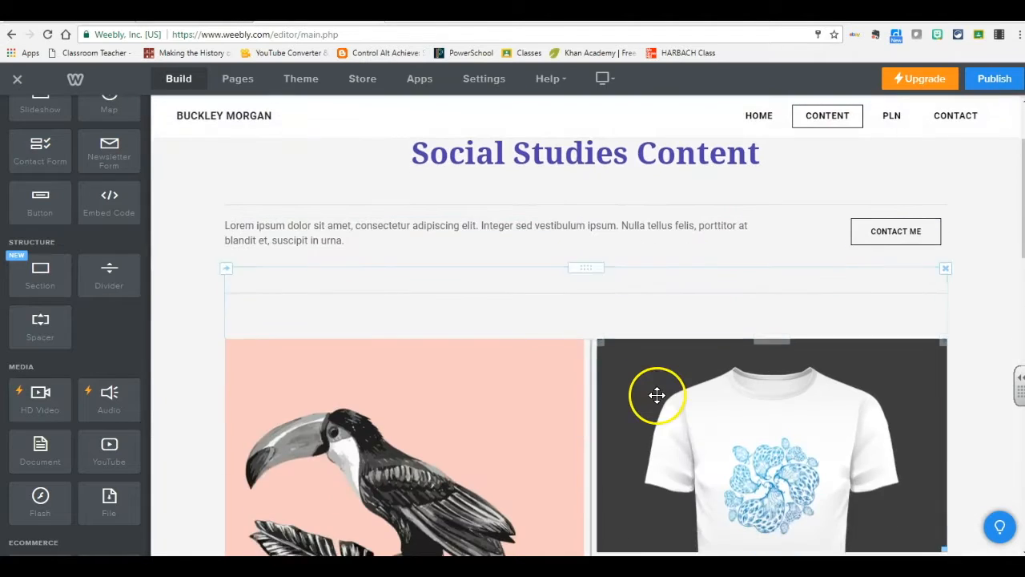
{"action": "scroll", "coordinate": [657, 395], "scroll_direction": "up", "scroll_amount": 2}
Step: Look through the Media, Ecommerce and More page elements and return to the Basic group
{"action": "left_click_drag", "start_coordinate": [145, 301], "coordinate": [137, 401]}
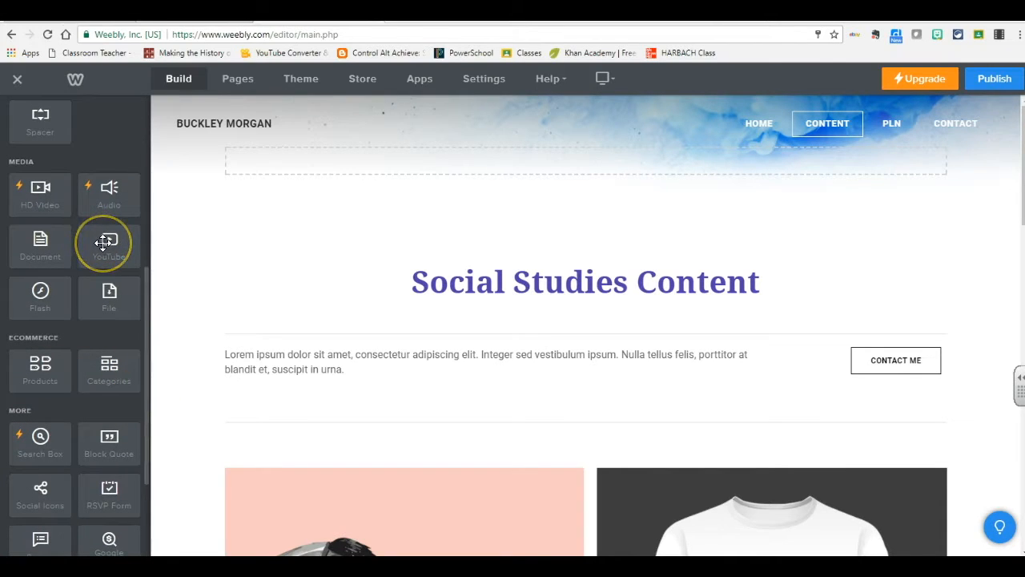
{"action": "left_click_drag", "start_coordinate": [144, 329], "coordinate": [144, 415]}
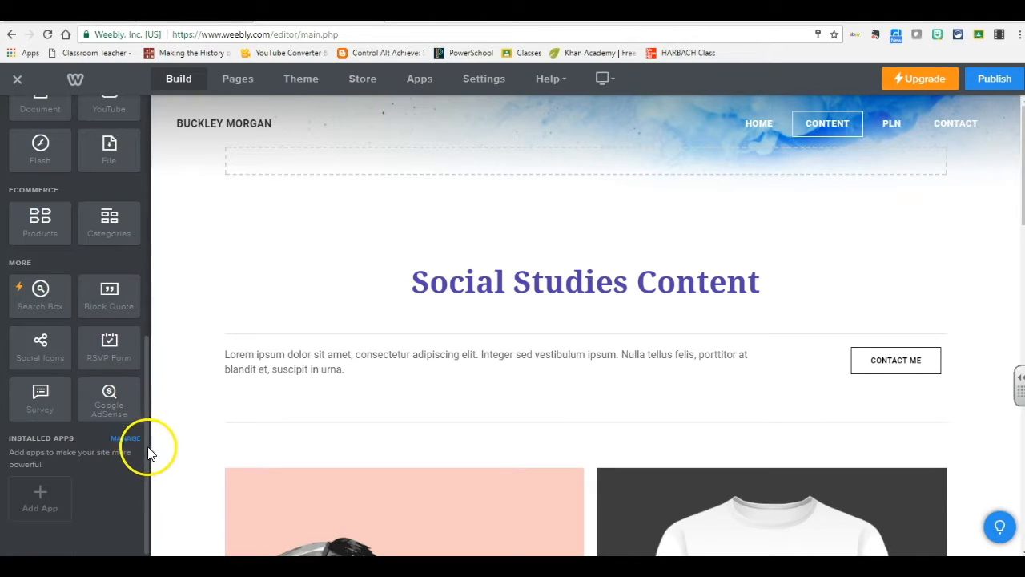
{"action": "left_click", "coordinate": [155, 358]}
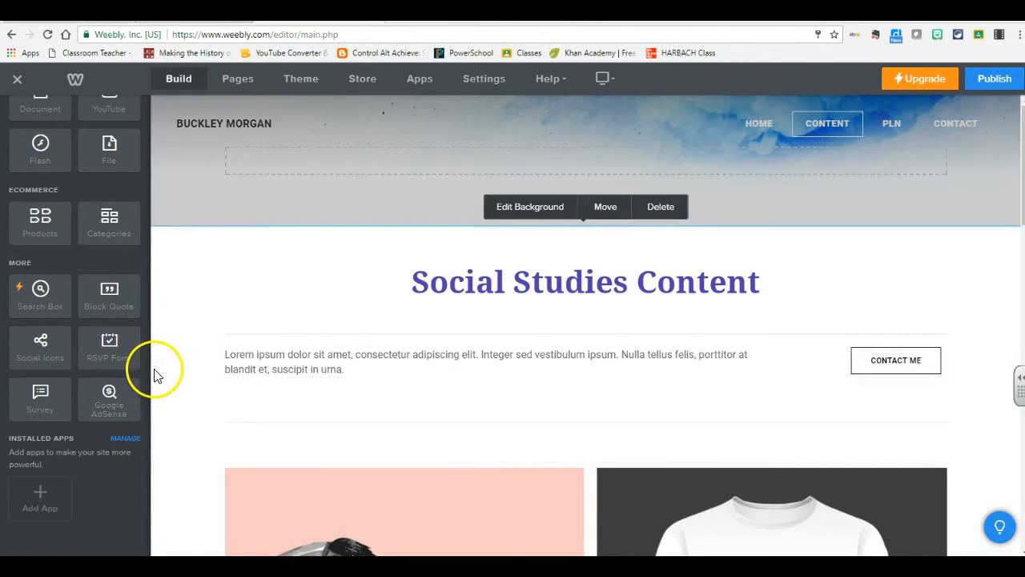
{"action": "left_click_drag", "start_coordinate": [144, 367], "coordinate": [143, 60]}
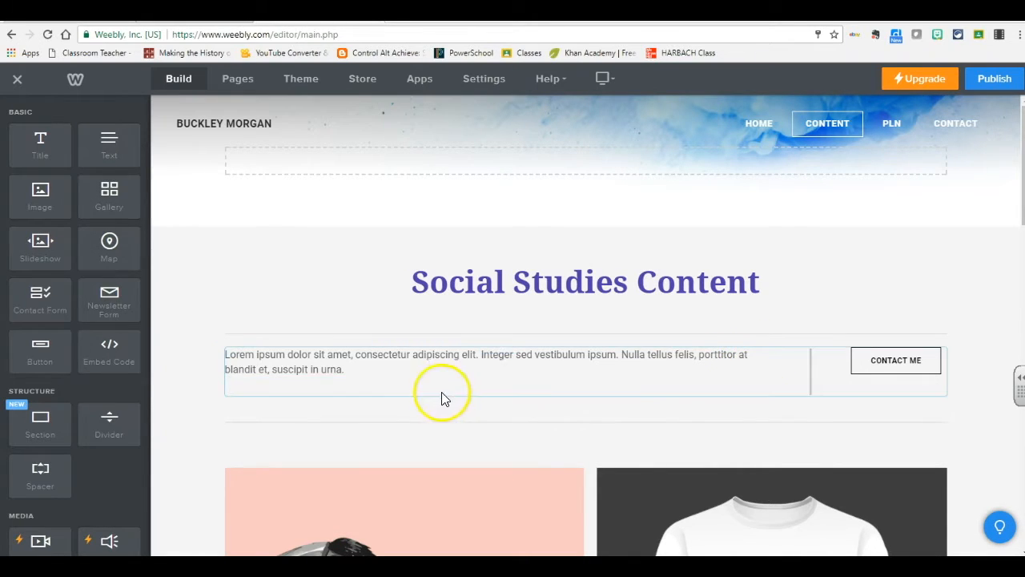
Step: Replace the placeholder paragraph below the divider with "The study of our history, civics, governemntgksdf;lhkfd gsdhjksw'hwsh"
{"action": "left_click", "coordinate": [111, 139]}
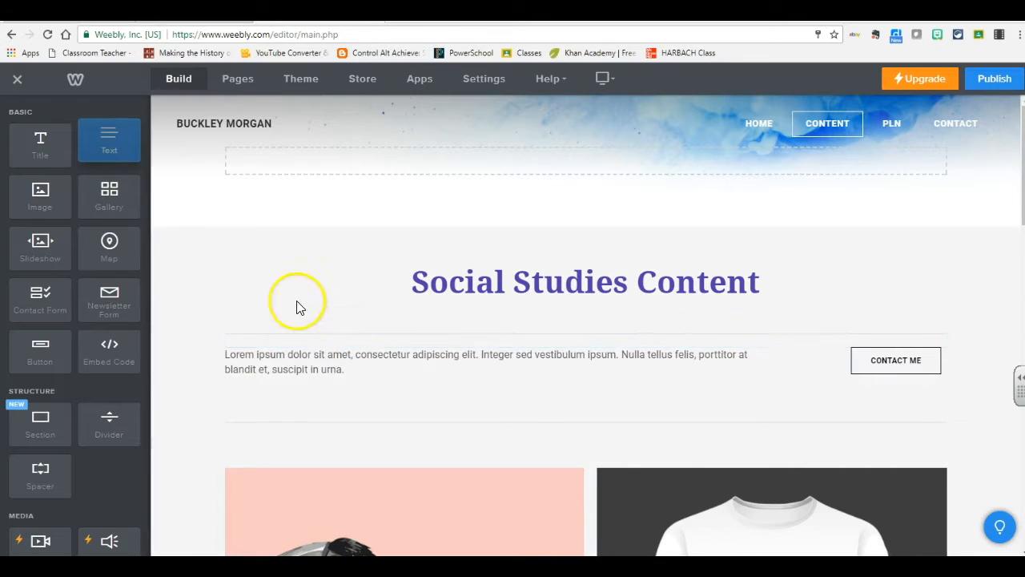
{"action": "left_click", "coordinate": [350, 370]}
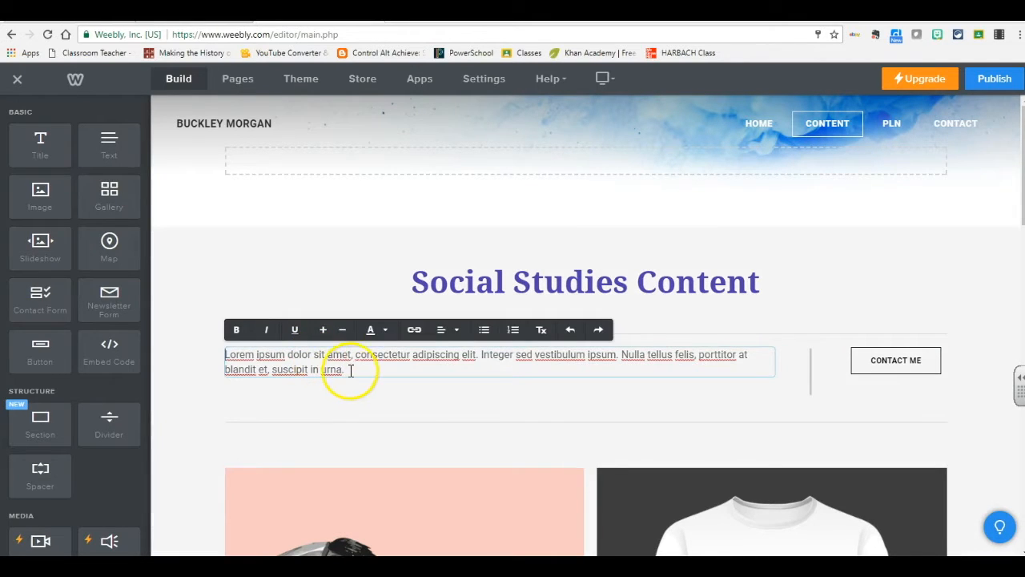
{"action": "left_click_drag", "start_coordinate": [351, 371], "coordinate": [179, 367]}
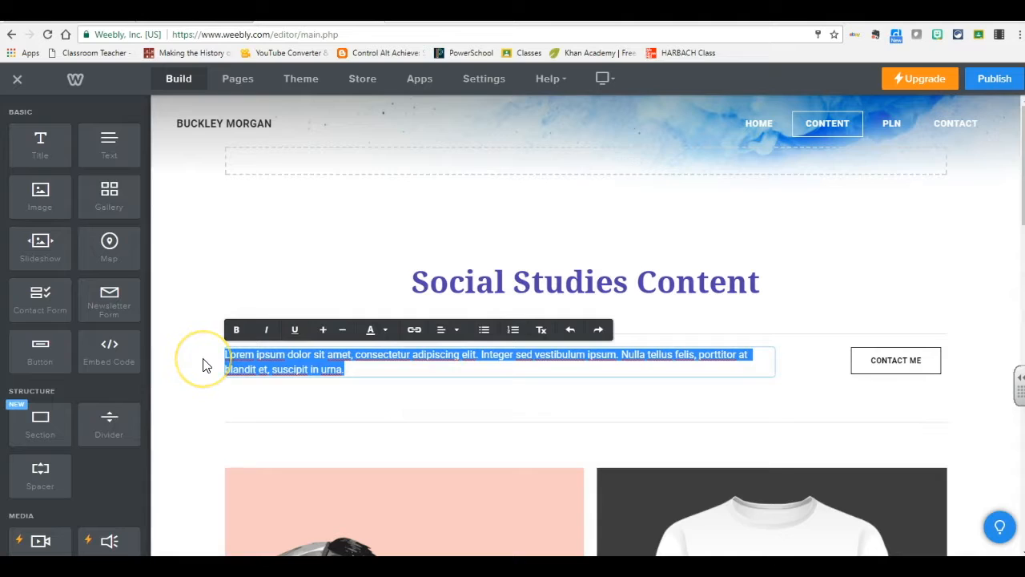
{"action": "type", "text": "The"}
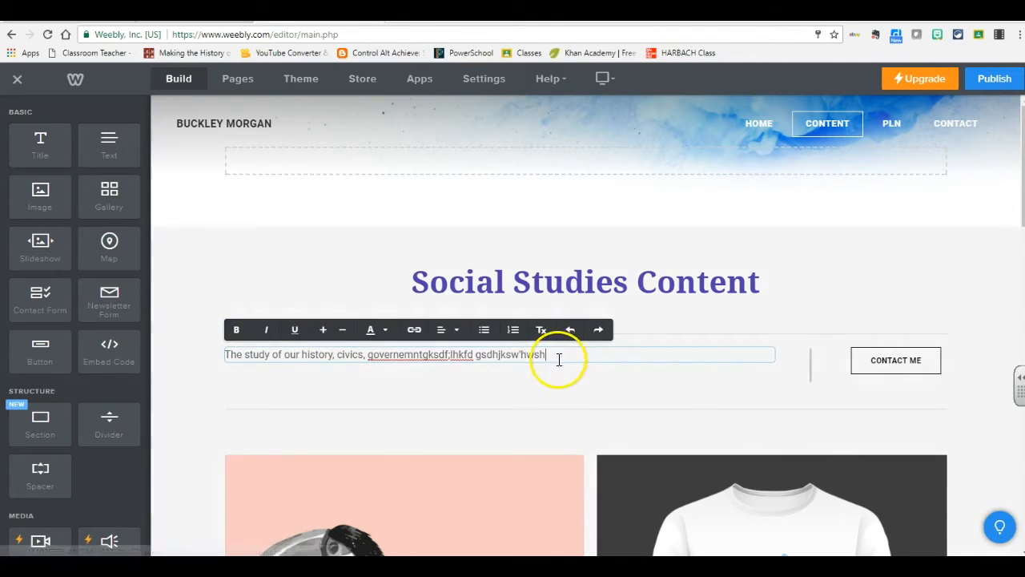
{"action": "left_click", "coordinate": [585, 386]}
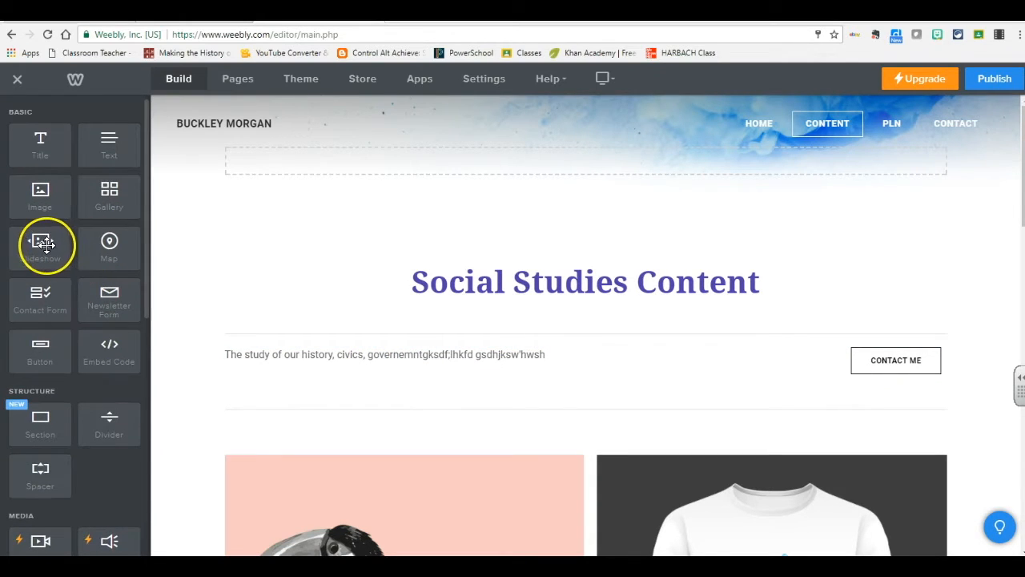
Step: Look over the Basic, Structure, Media, Ecommerce and More page elements available for the Content page
{"action": "left_click_drag", "start_coordinate": [47, 245], "coordinate": [53, 281]}
{"action": "scroll", "coordinate": [112, 377], "scroll_direction": "down", "scroll_amount": 5}
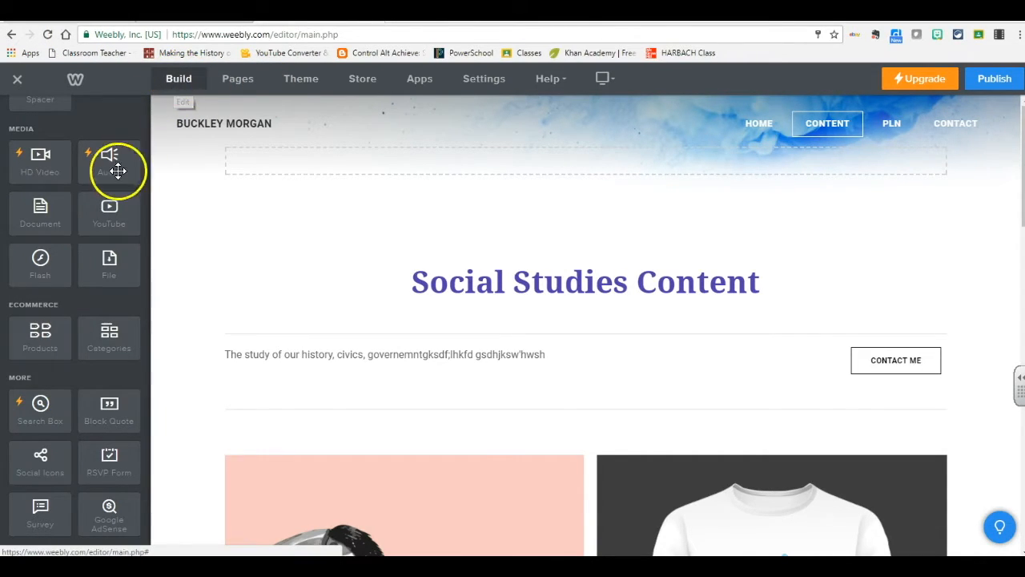
{"action": "left_click_drag", "start_coordinate": [145, 291], "coordinate": [138, 54]}
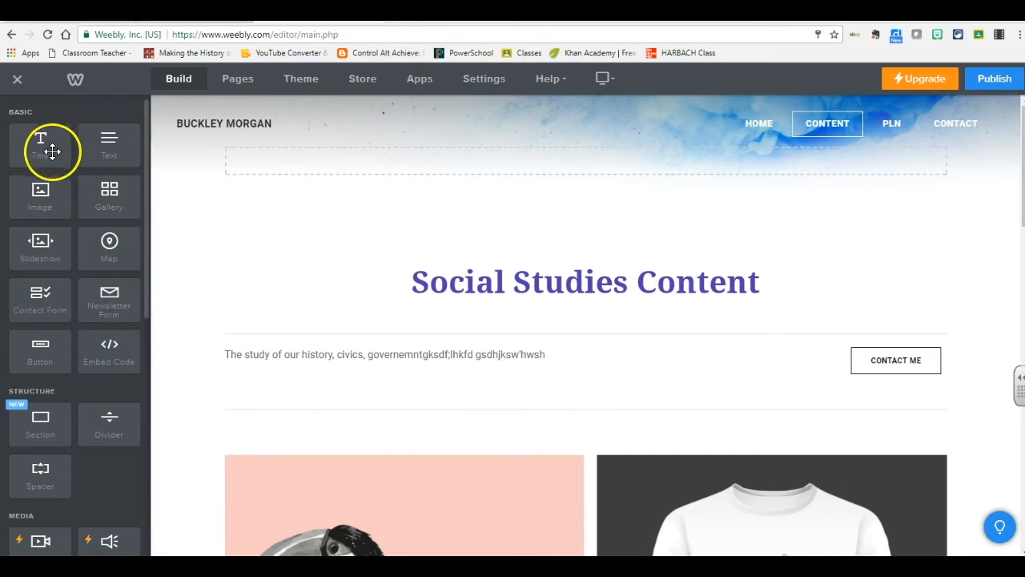
Step: Show the site's page list and compare its entries with the navigation links in the Content page's header
{"action": "left_click", "coordinate": [240, 80]}
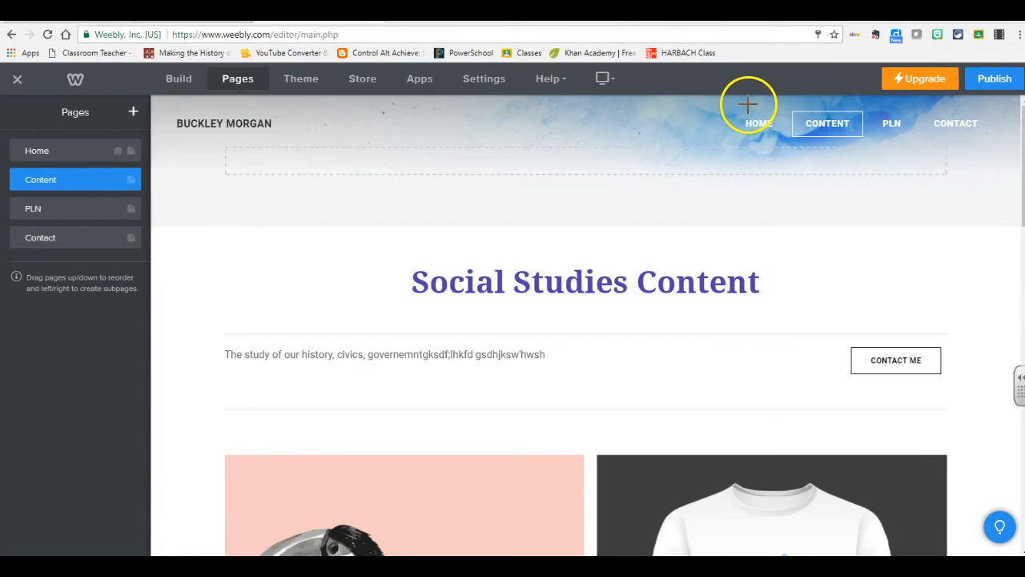
{"action": "mouse_move", "coordinate": [749, 105]}
{"action": "left_mouse_down"}
{"action": "mouse_move", "coordinate": [840, 149]}
{"action": "mouse_move", "coordinate": [984, 128]}
{"action": "left_mouse_up"}
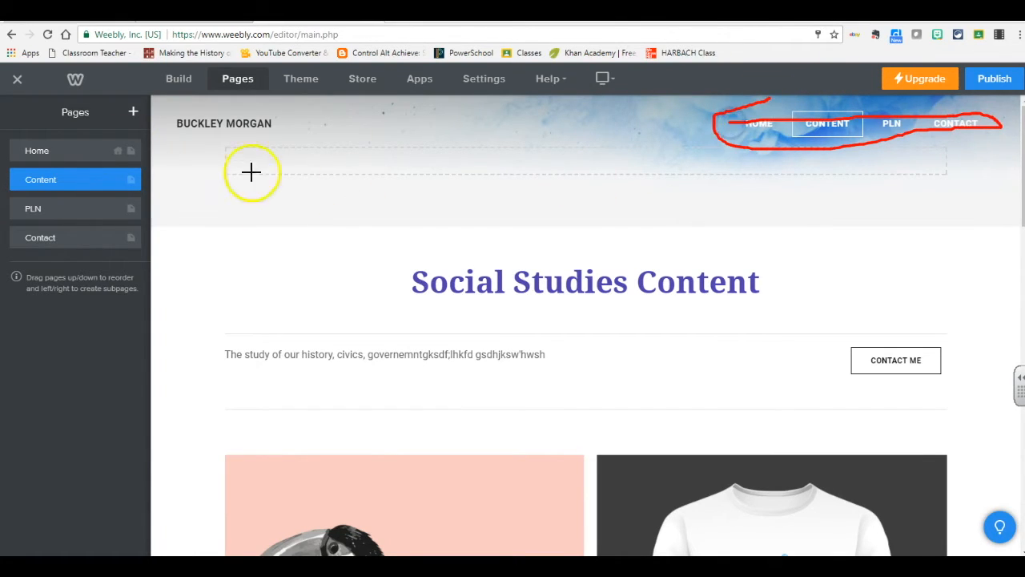
{"action": "mouse_move", "coordinate": [12, 201]}
{"action": "left_mouse_down"}
{"action": "mouse_move", "coordinate": [227, 204]}
{"action": "mouse_move", "coordinate": [22, 117]}
{"action": "left_mouse_up"}
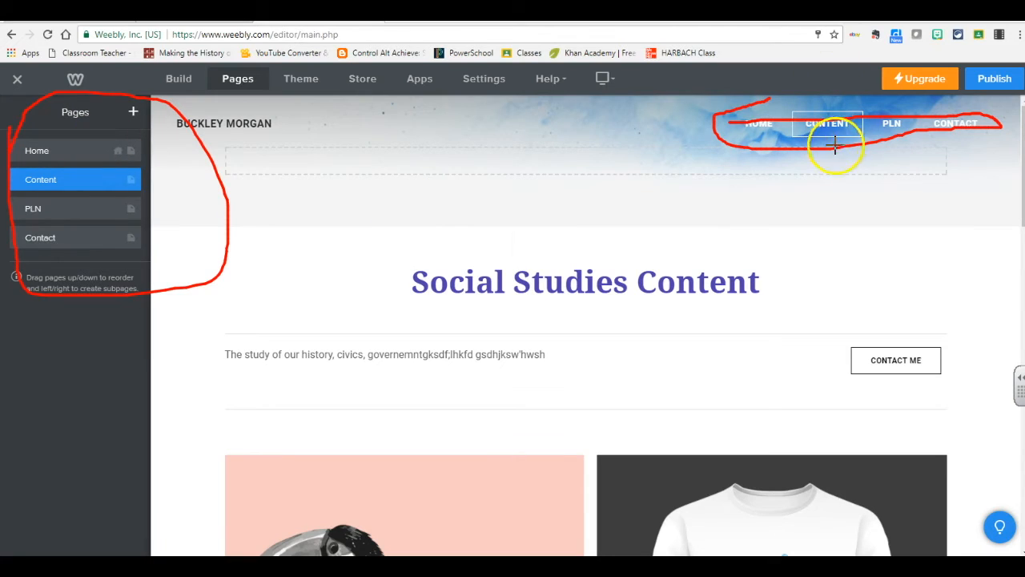
{"action": "key", "text": "Escape"}
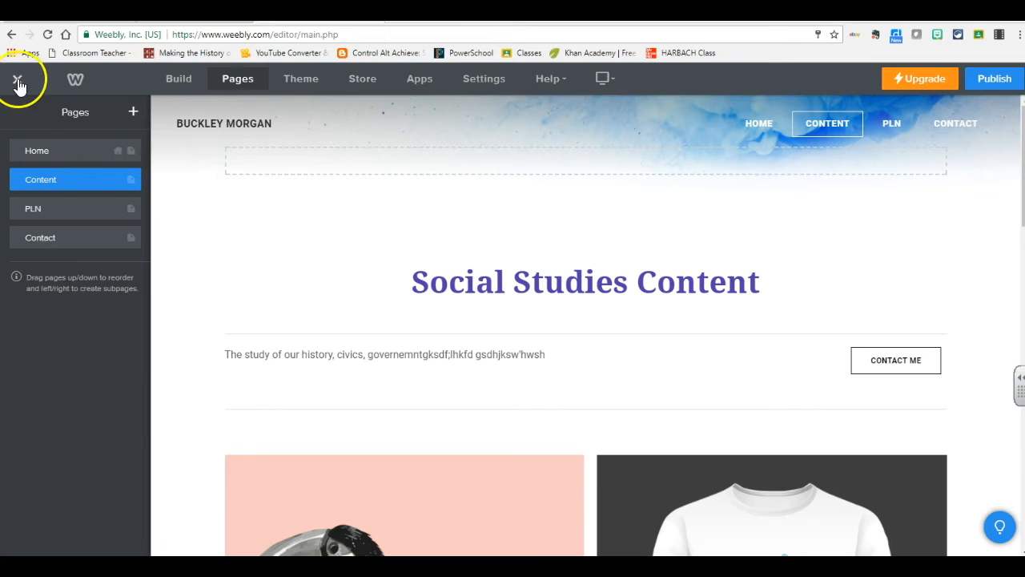
Step: Return to the page elements and review every group down to Installed Apps, ending back at the Basic group's Embed Code element
{"action": "left_click", "coordinate": [184, 80]}
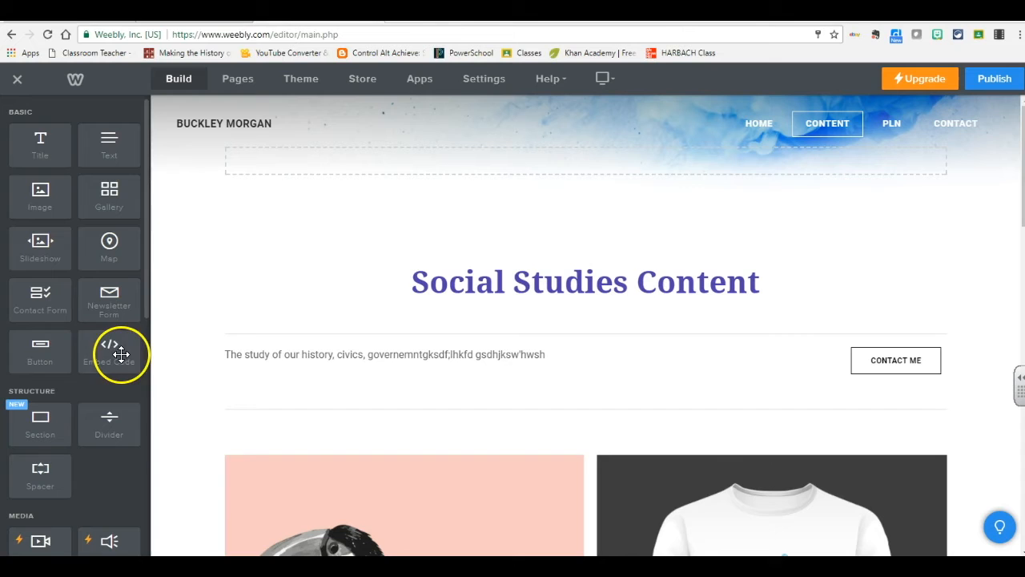
{"action": "scroll", "coordinate": [100, 433], "scroll_direction": "down", "scroll_amount": 2}
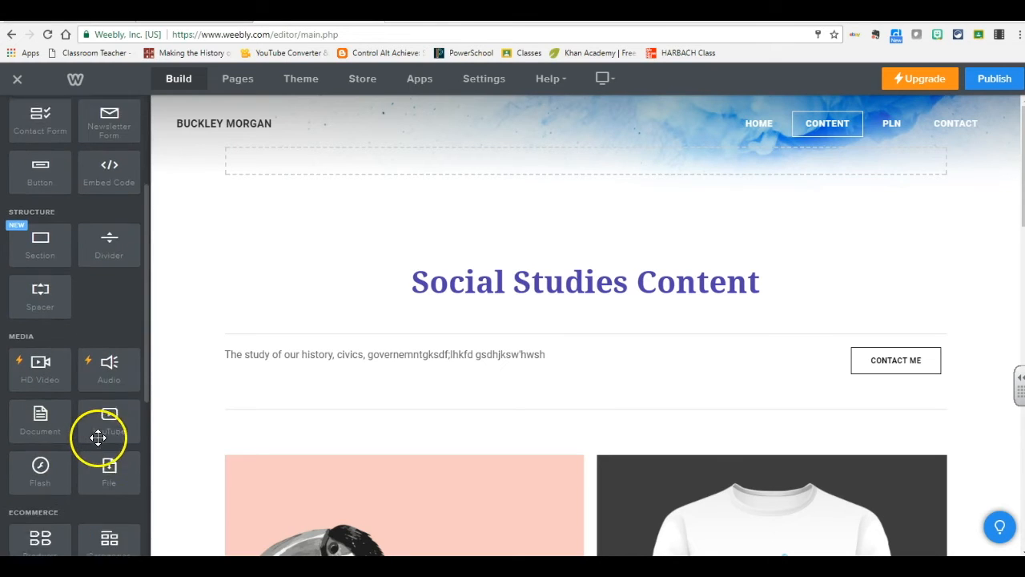
{"action": "scroll", "coordinate": [89, 434], "scroll_direction": "down", "scroll_amount": 2}
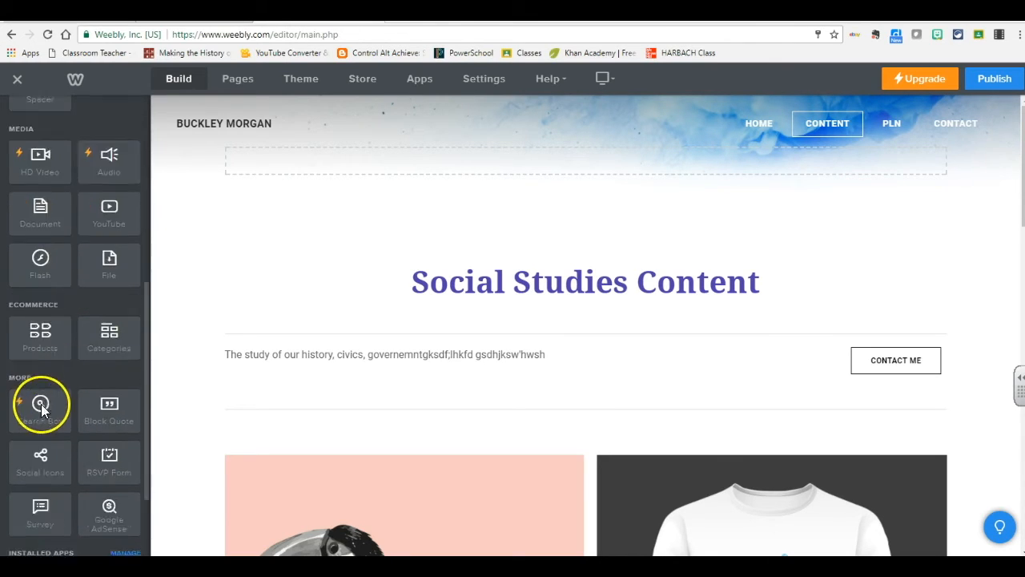
{"action": "scroll", "coordinate": [41, 407], "scroll_direction": "down", "scroll_amount": 1}
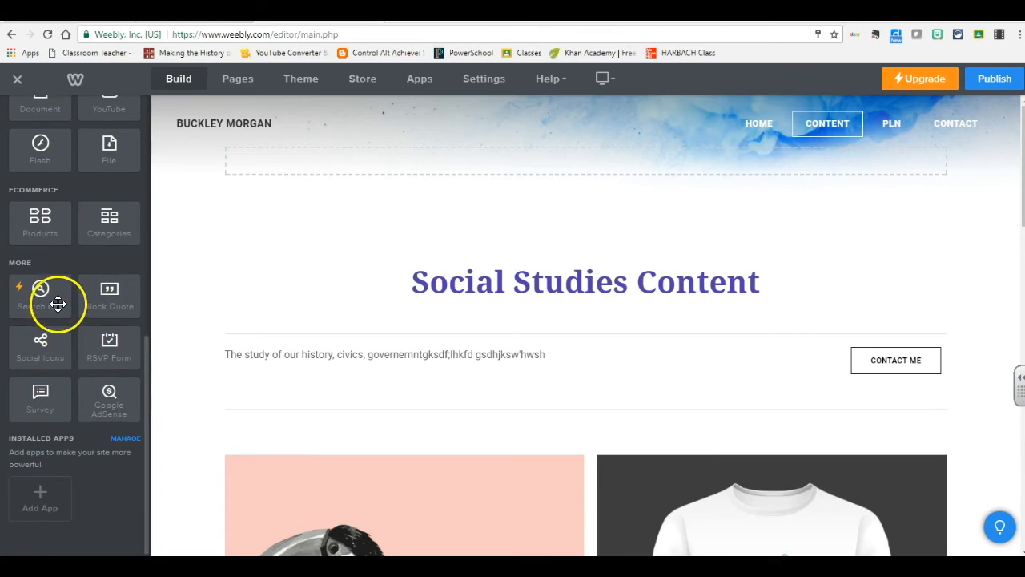
{"action": "scroll", "coordinate": [57, 297], "scroll_direction": "up", "scroll_amount": 5}
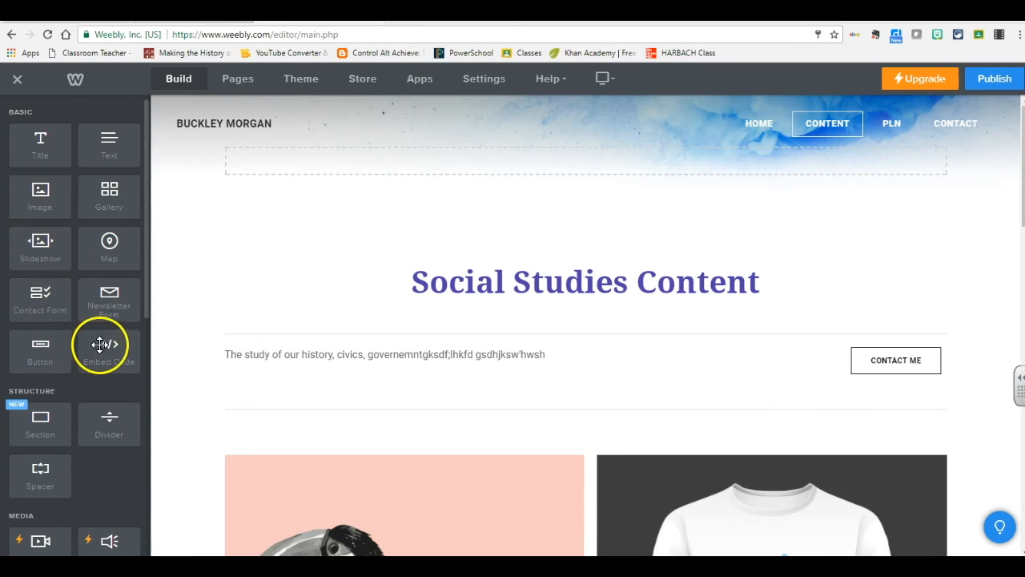
{"action": "left_click_drag", "start_coordinate": [109, 341], "coordinate": [102, 354]}
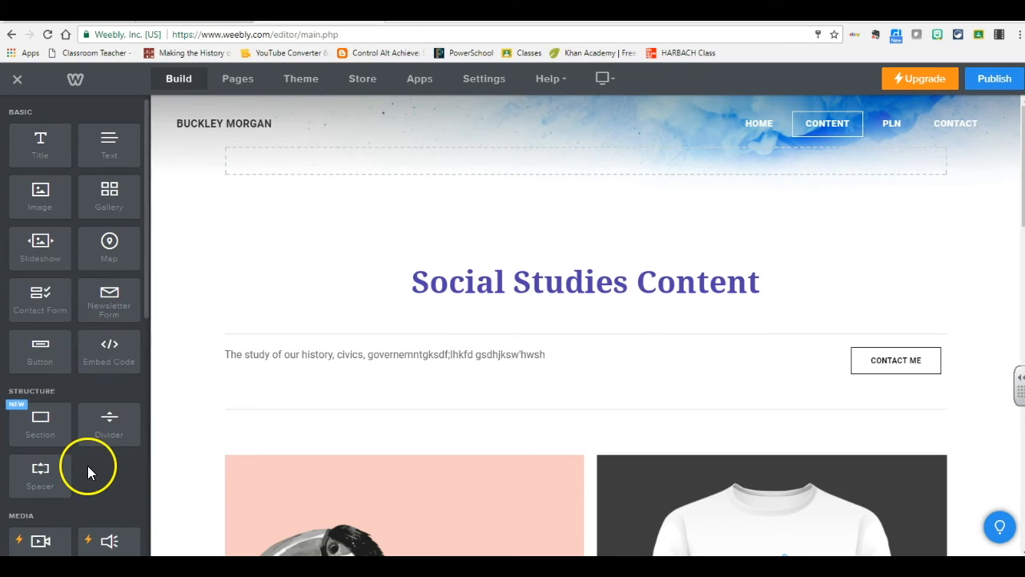